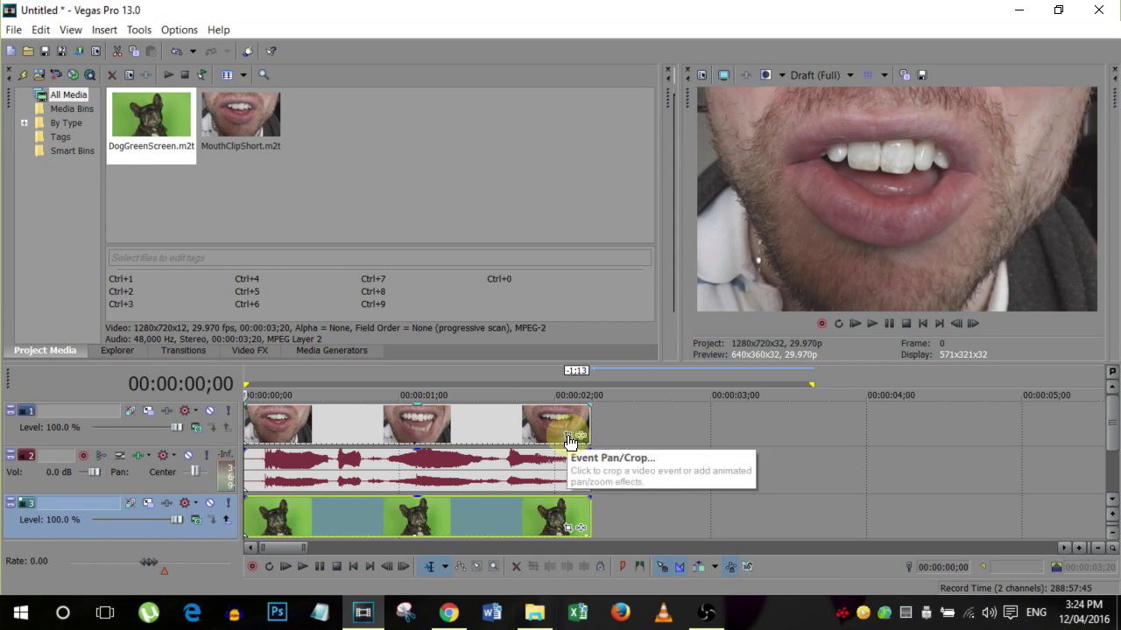
- Enable a mask in the MouthClipShort event's pan/crop and trace a closed path around the lips at the first frame
left_click(568, 436)
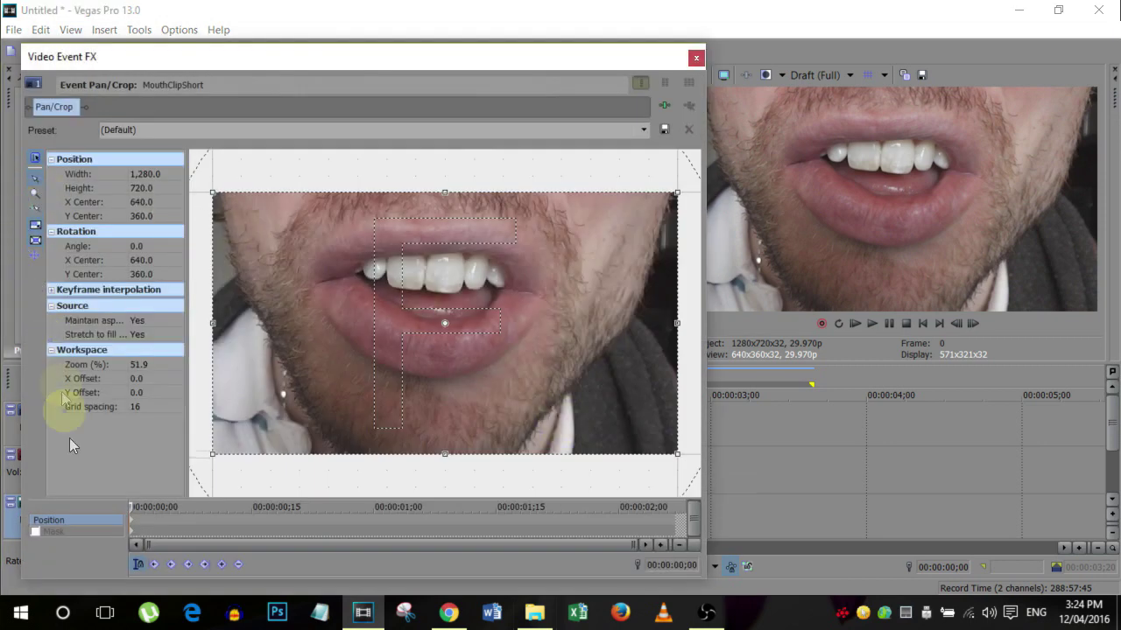
left_click(36, 532)
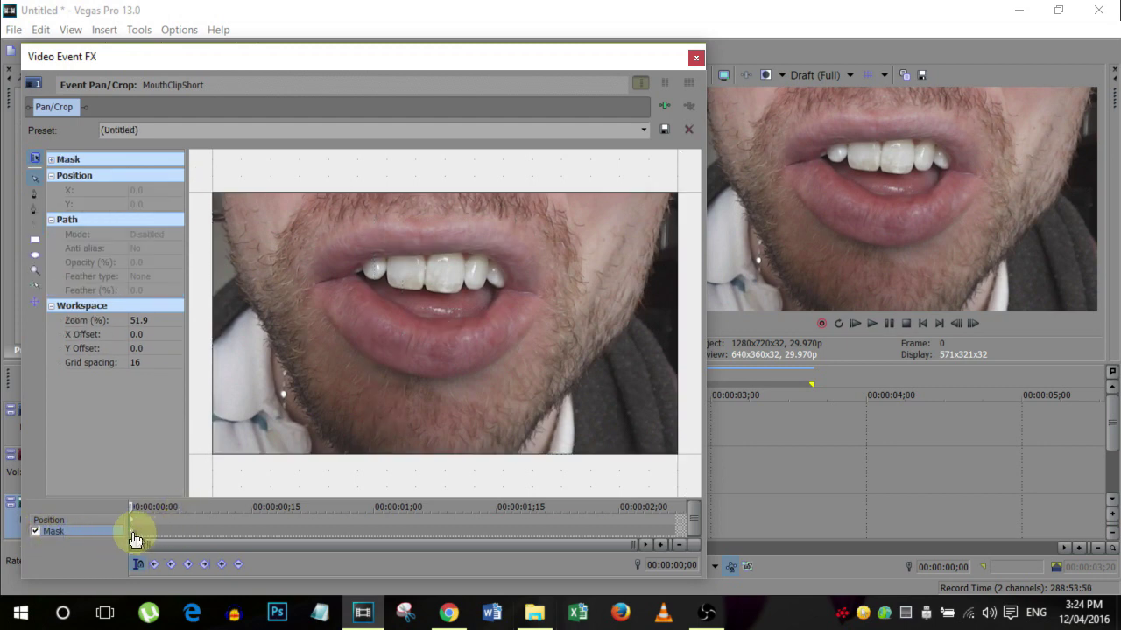
left_click(35, 196)
left_click(429, 215)
left_click(457, 208)
left_click(490, 211)
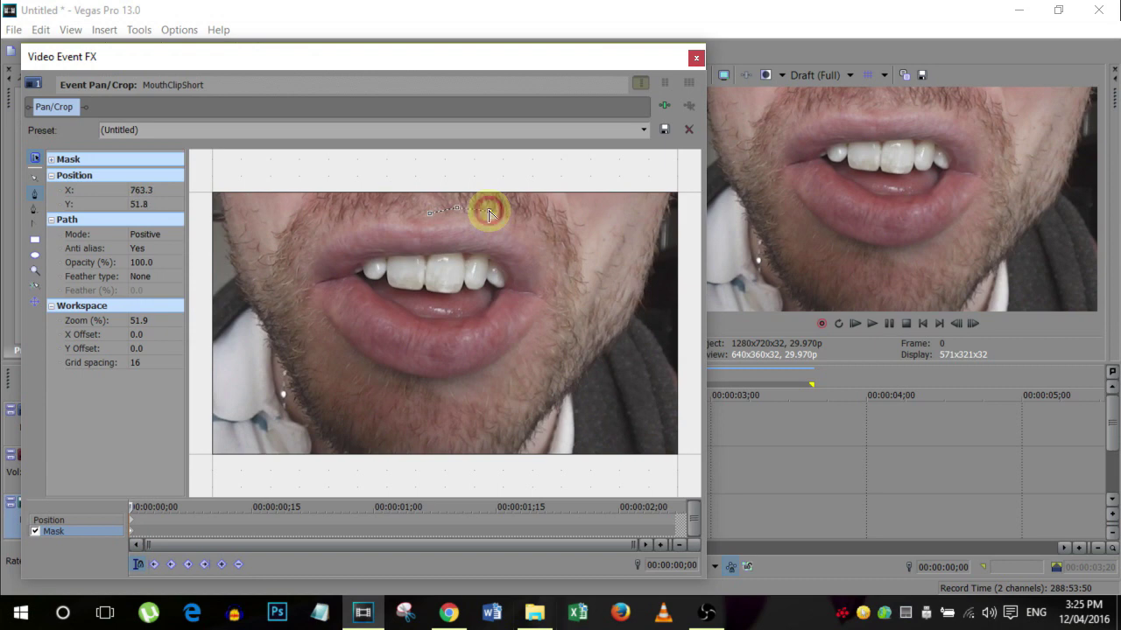
left_click(522, 227)
left_click(548, 254)
left_click(555, 306)
left_click(548, 327)
left_click(536, 342)
left_click(519, 360)
left_click(491, 376)
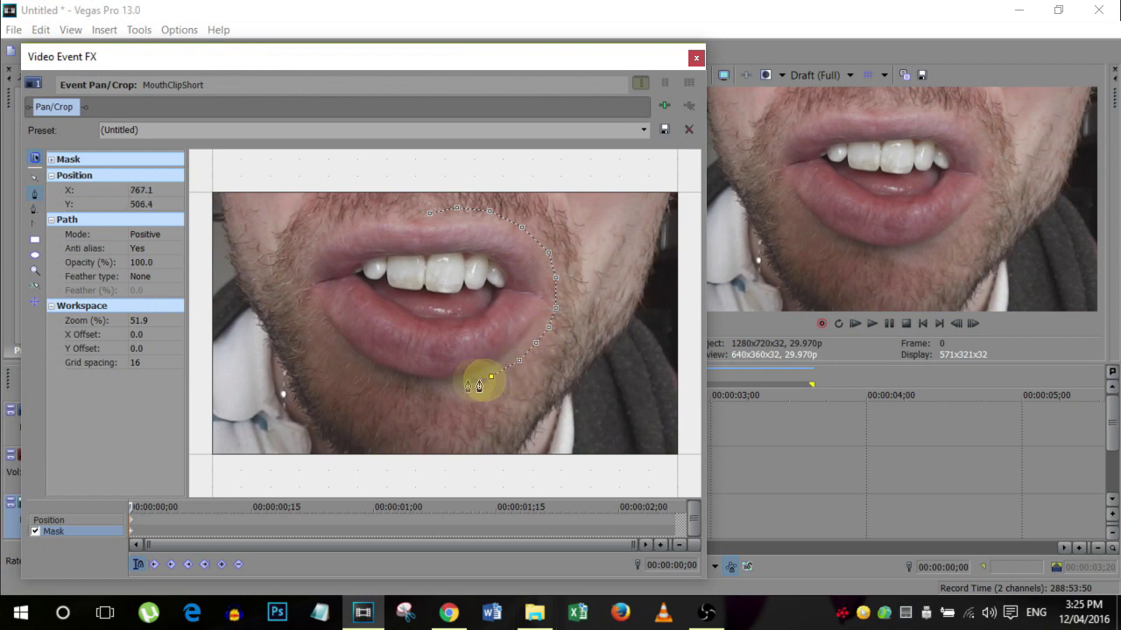
left_click(463, 383)
left_click(436, 387)
left_click(403, 386)
left_click(381, 378)
left_click(341, 357)
left_click(323, 332)
left_click(292, 274)
left_click(305, 246)
left_click(331, 228)
left_click(362, 214)
left_click(428, 212)
left_click(426, 213)
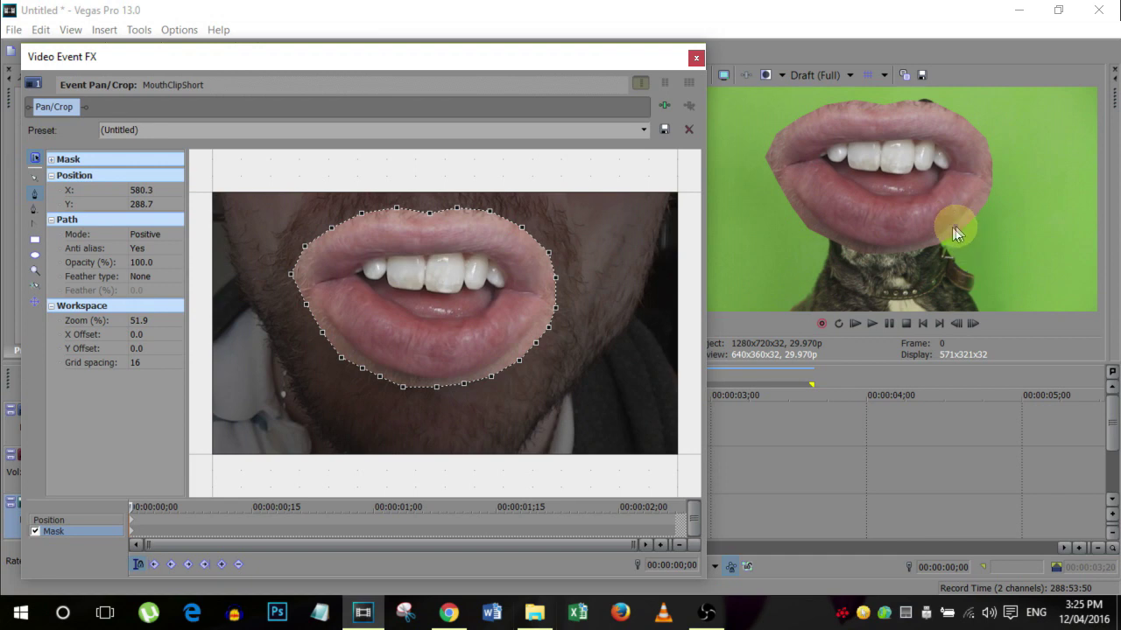
- Feather the lip mask on both sides at 9%
left_click(150, 276)
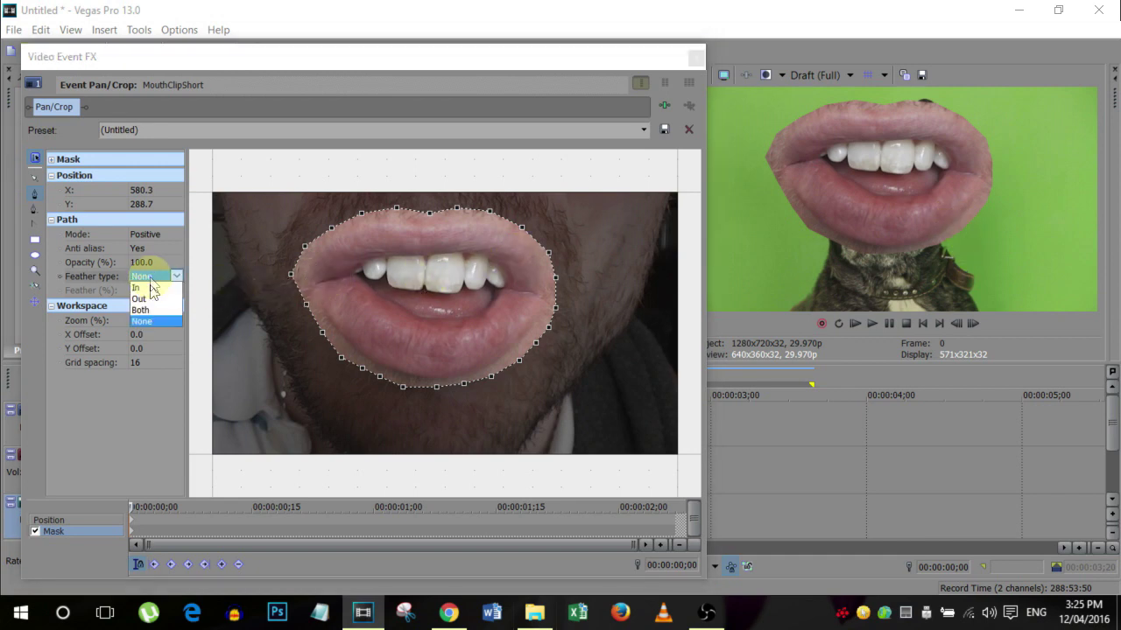
left_click(149, 311)
left_click(146, 291)
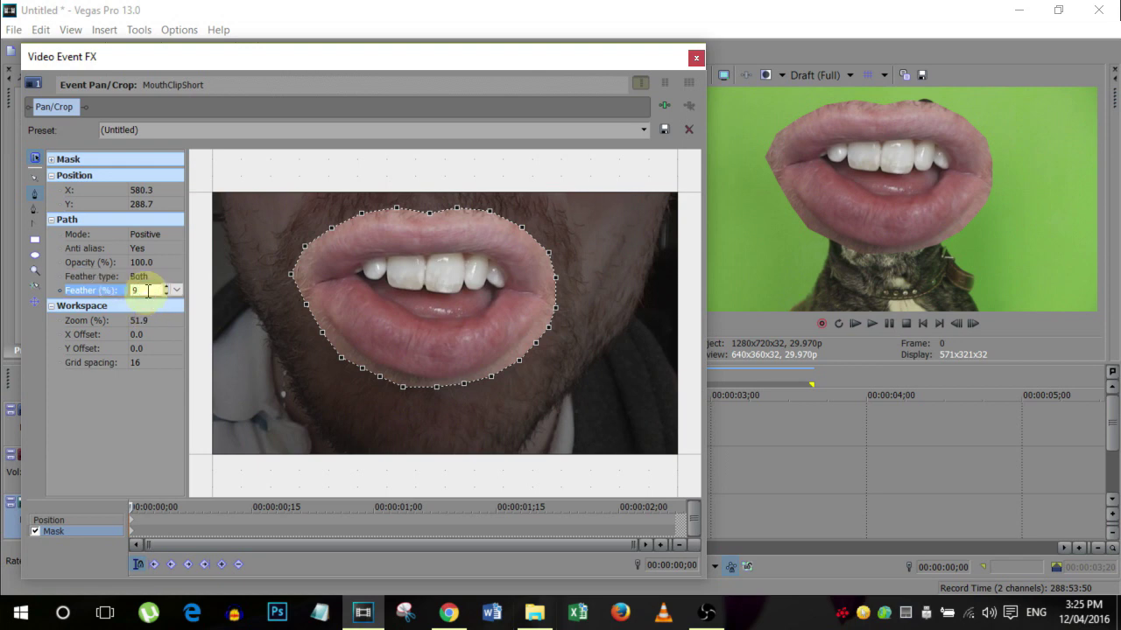
type("9")
key("Return")
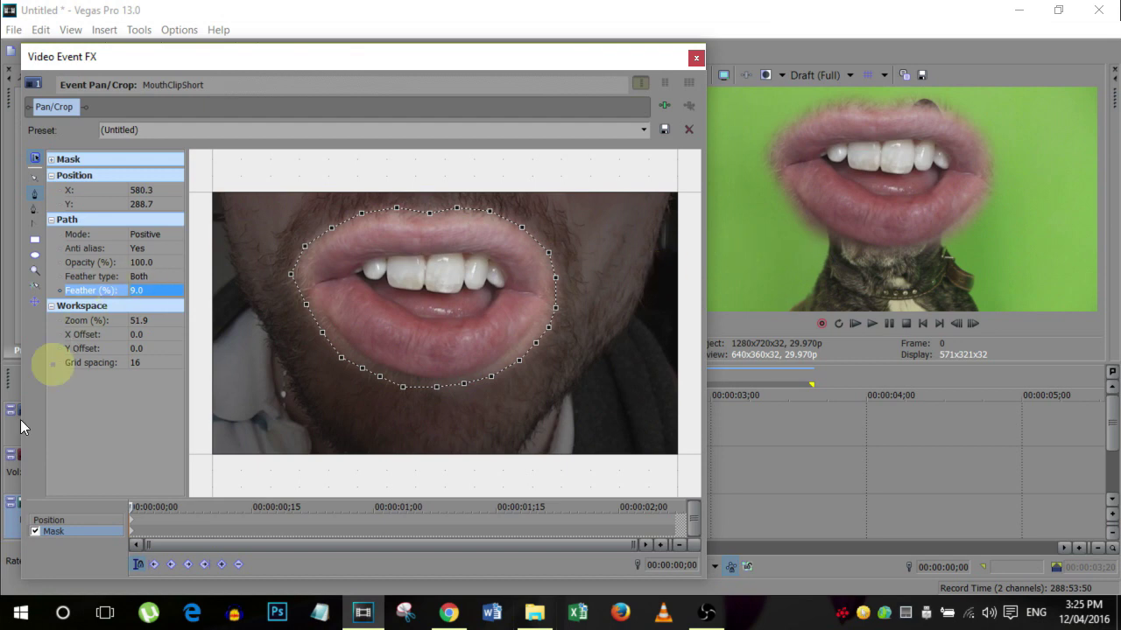
- Fit the mouth over the dog's muzzle with a pan/crop frame about 2,820 × 1,586, centred near X 735, Y 58 and rotated about 7.1°
left_click(73, 520)
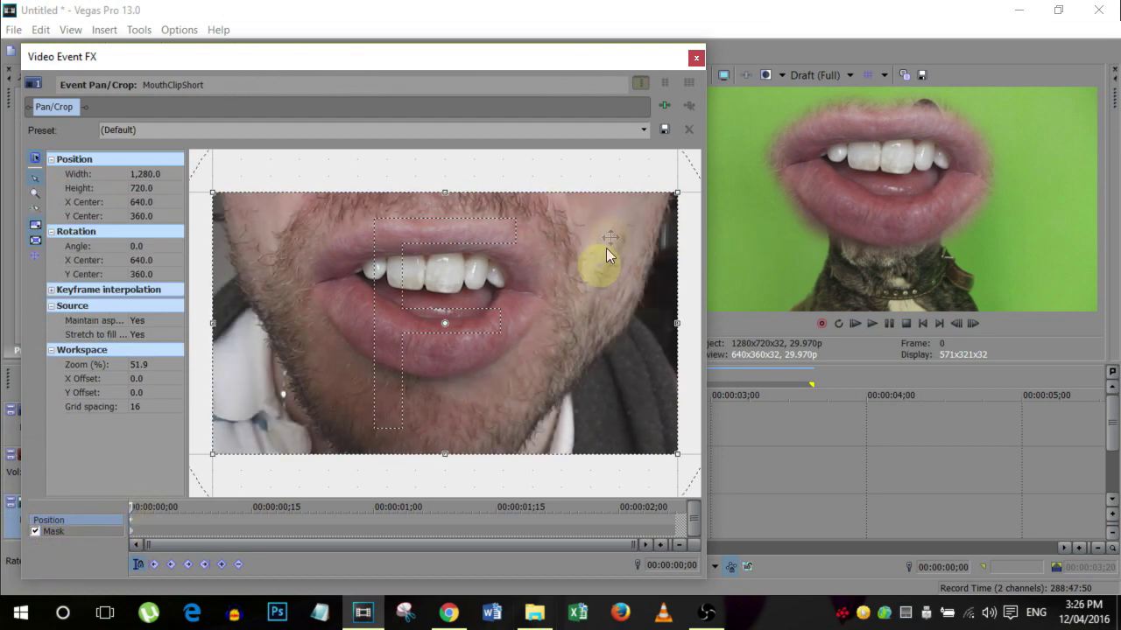
scroll(602, 246, "down", 2)
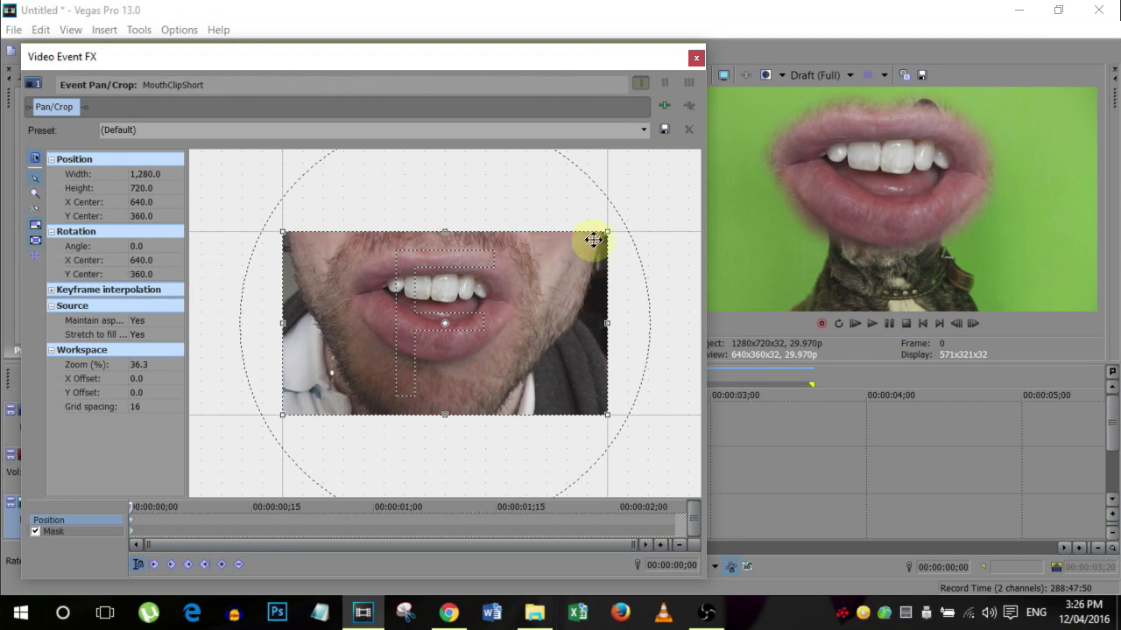
left_click_drag(607, 233, 673, 192)
left_click_drag(554, 285, 615, 185)
scroll(602, 219, "down", 4)
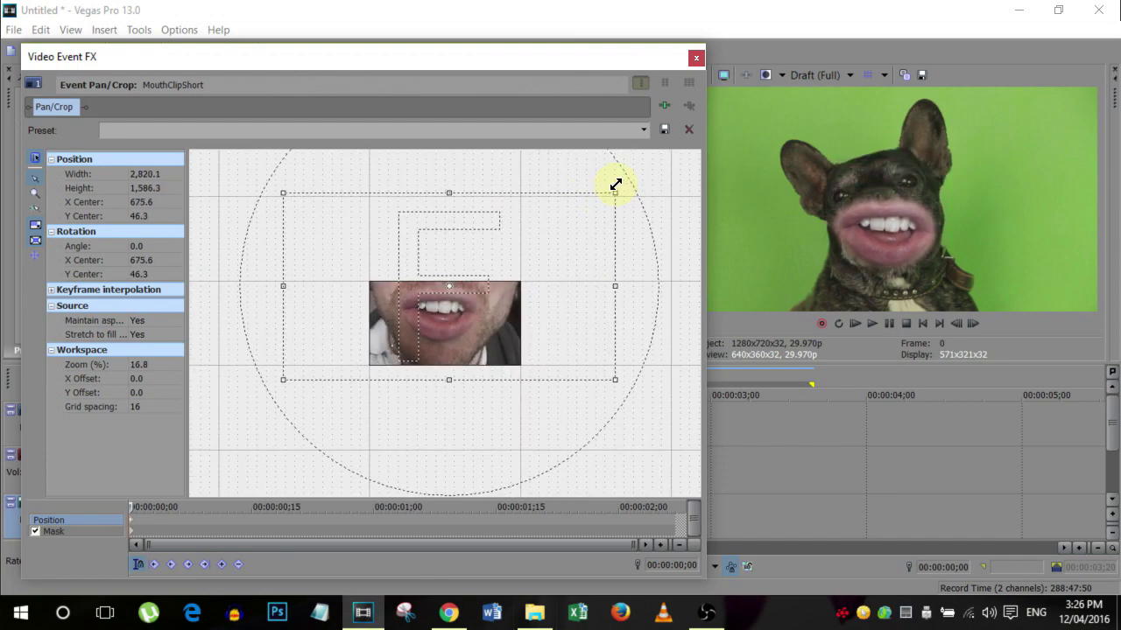
left_click_drag(561, 230, 571, 229)
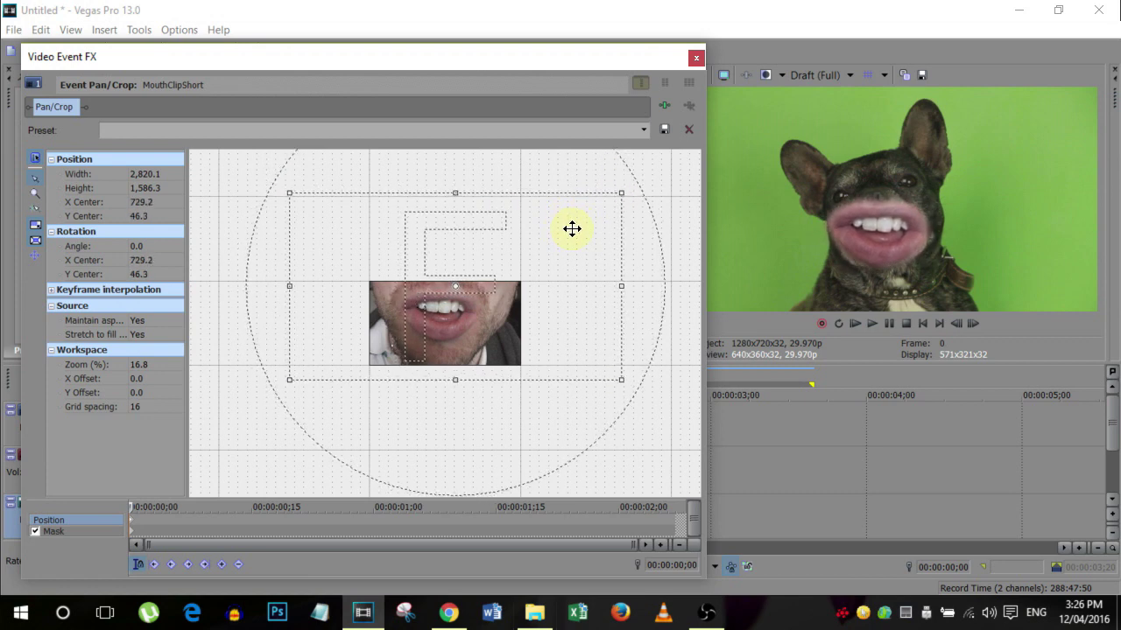
left_click_drag(628, 192, 589, 246)
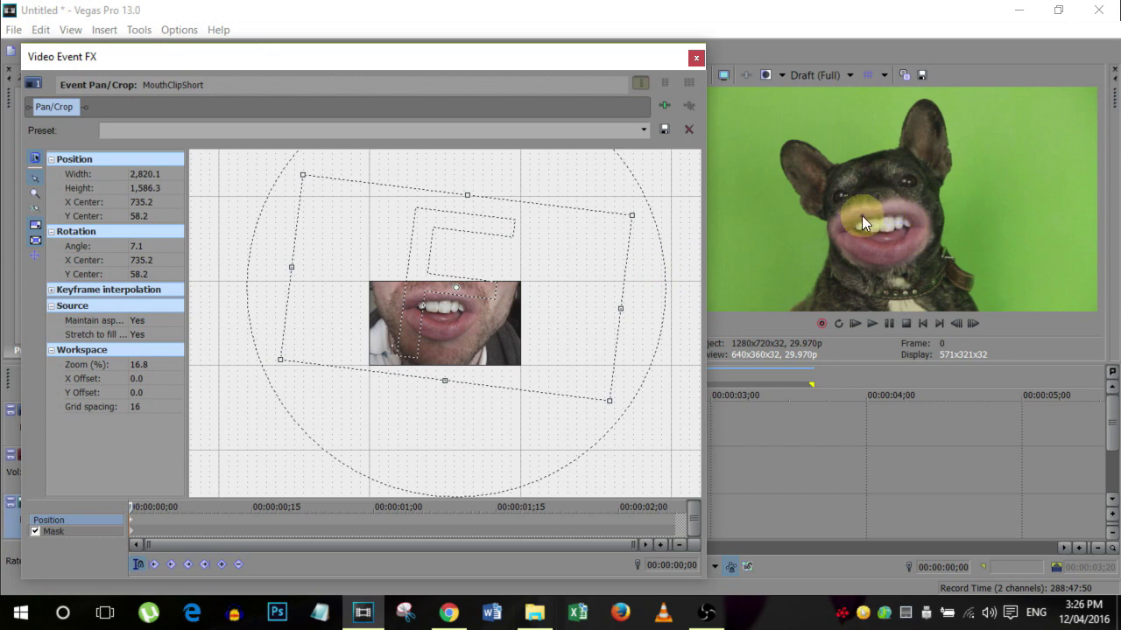
- Add a mask keyframe at 00:00:00;01, keeping the path around the lips
left_click(131, 531)
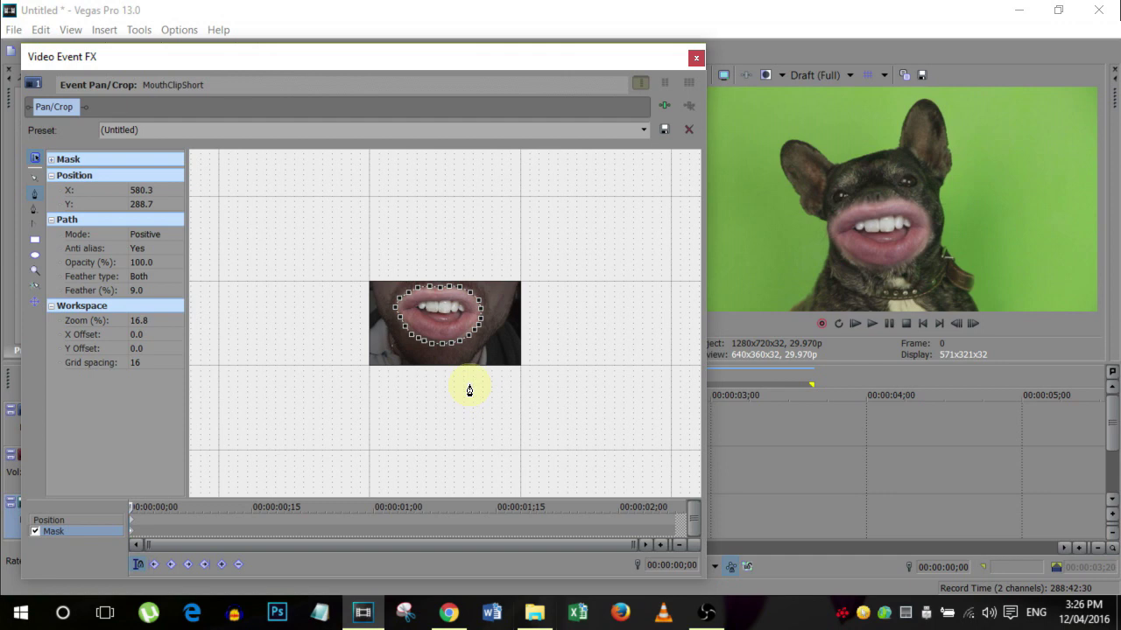
scroll(488, 404, "up", 6)
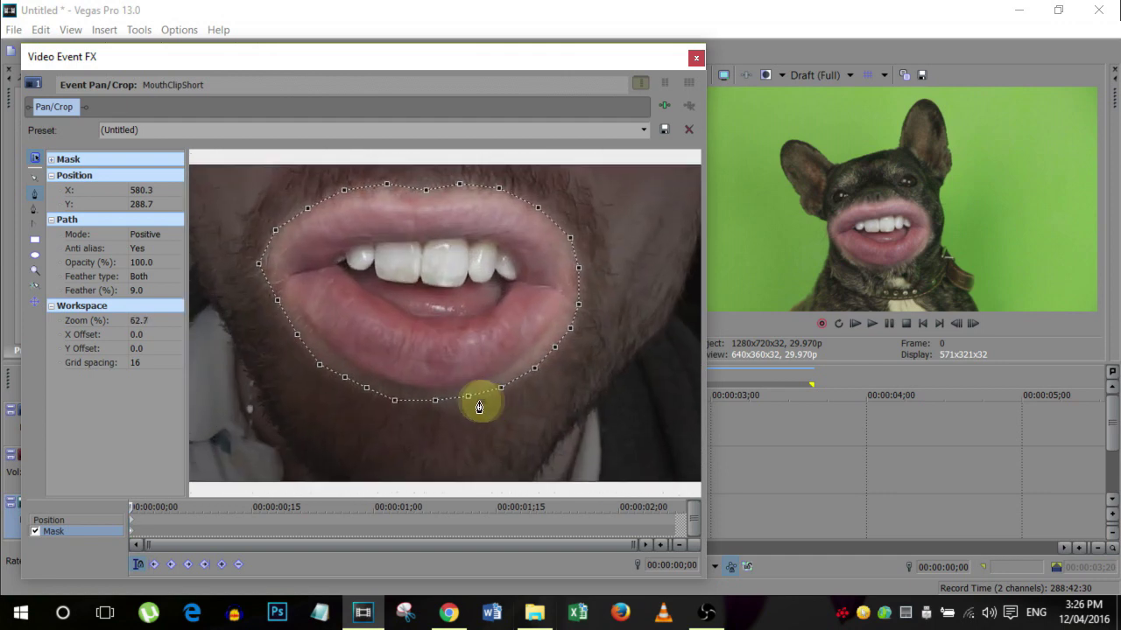
left_click(142, 535)
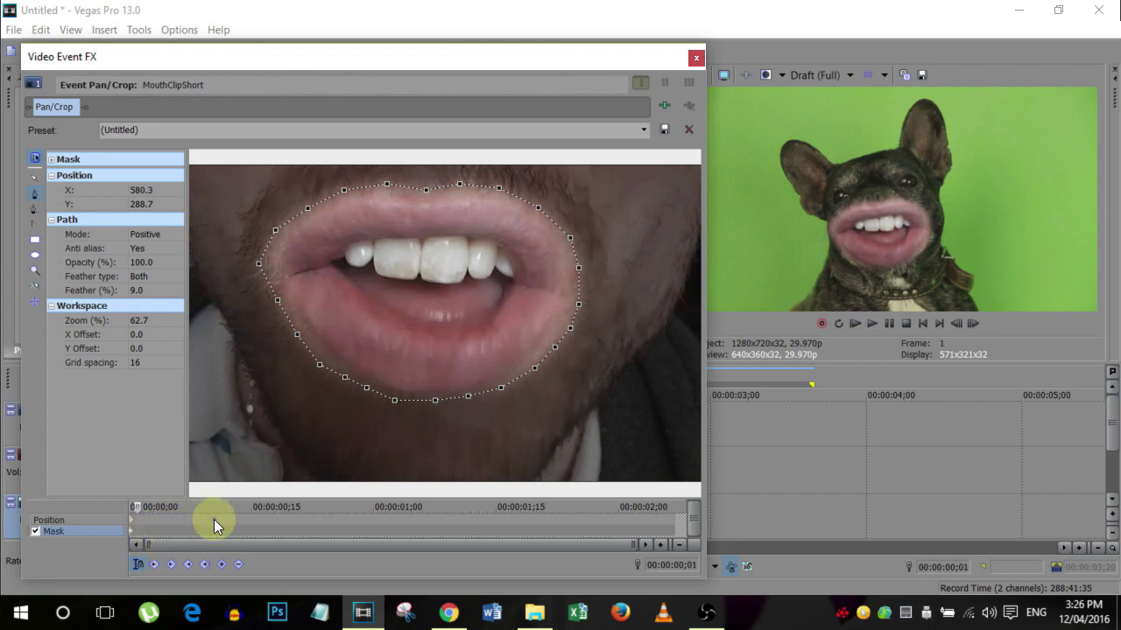
scroll(152, 530, "up", 5)
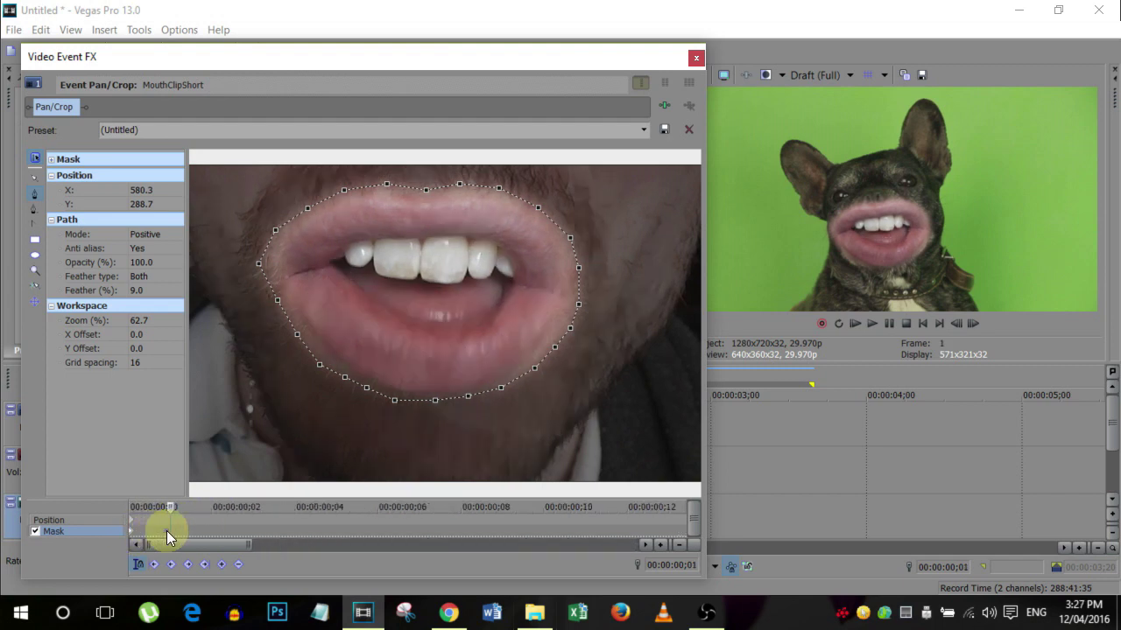
left_click(438, 403)
left_click(280, 387)
- Stretch the mask's lower edge down past the lower lip at 00:00:00;02, putting its centre at about Y 304.7
left_click(227, 536)
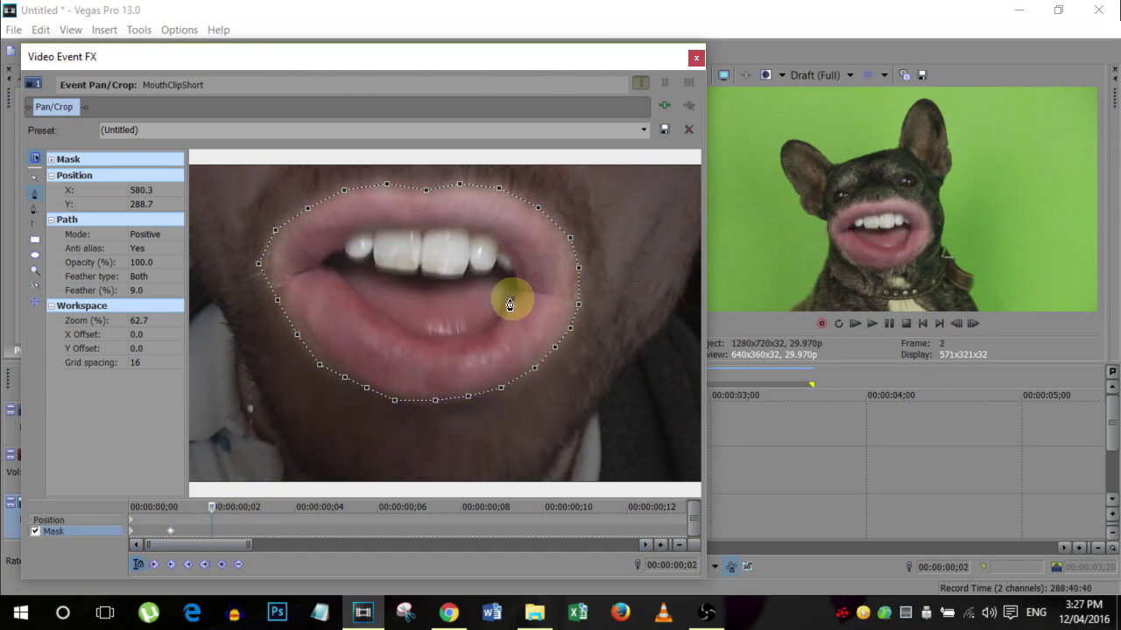
left_click(449, 213)
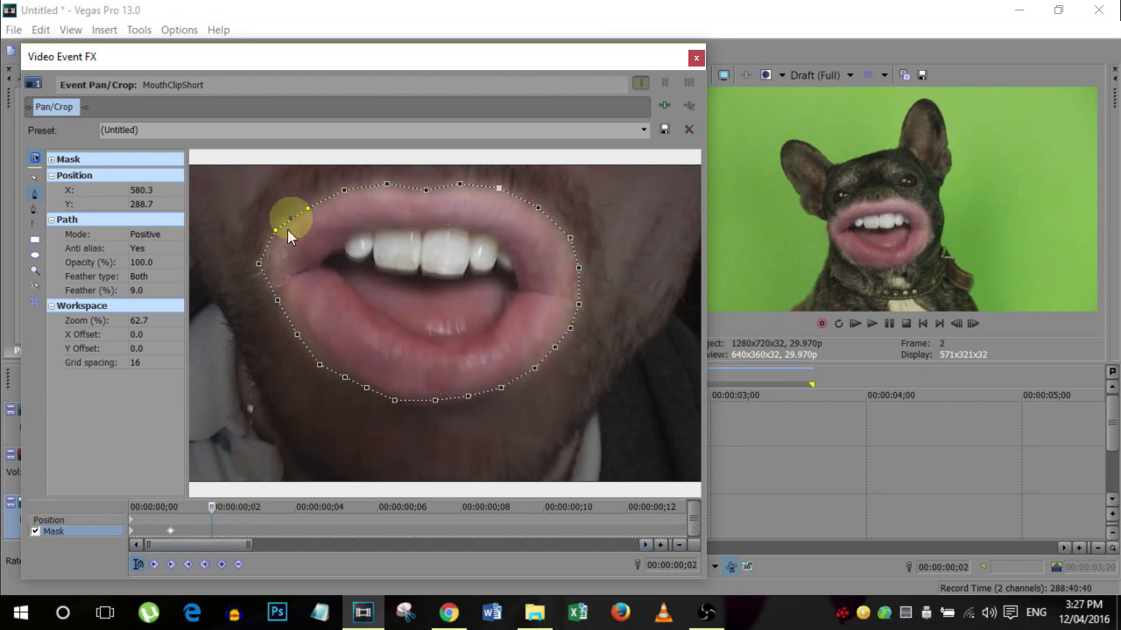
left_click(497, 384)
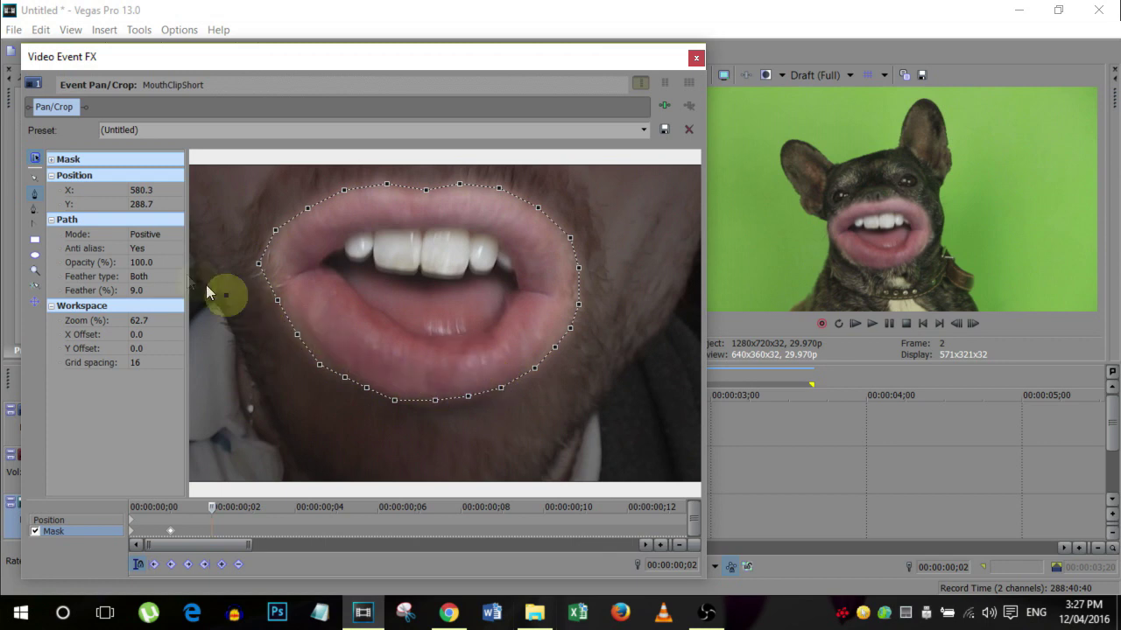
left_click(35, 182)
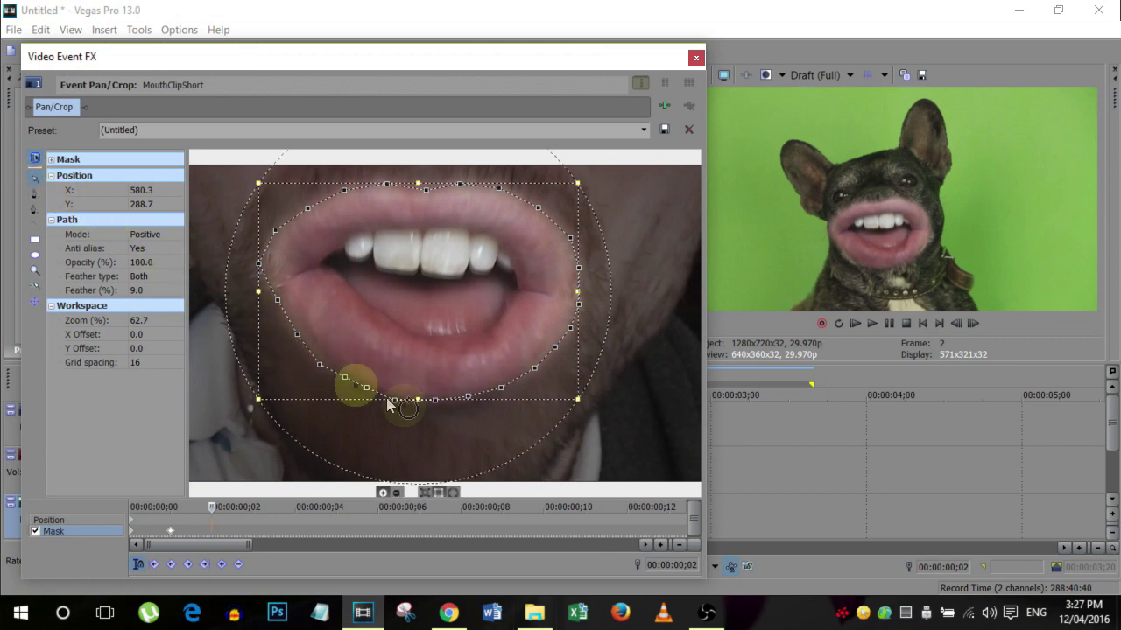
left_click_drag(418, 399, 418, 413)
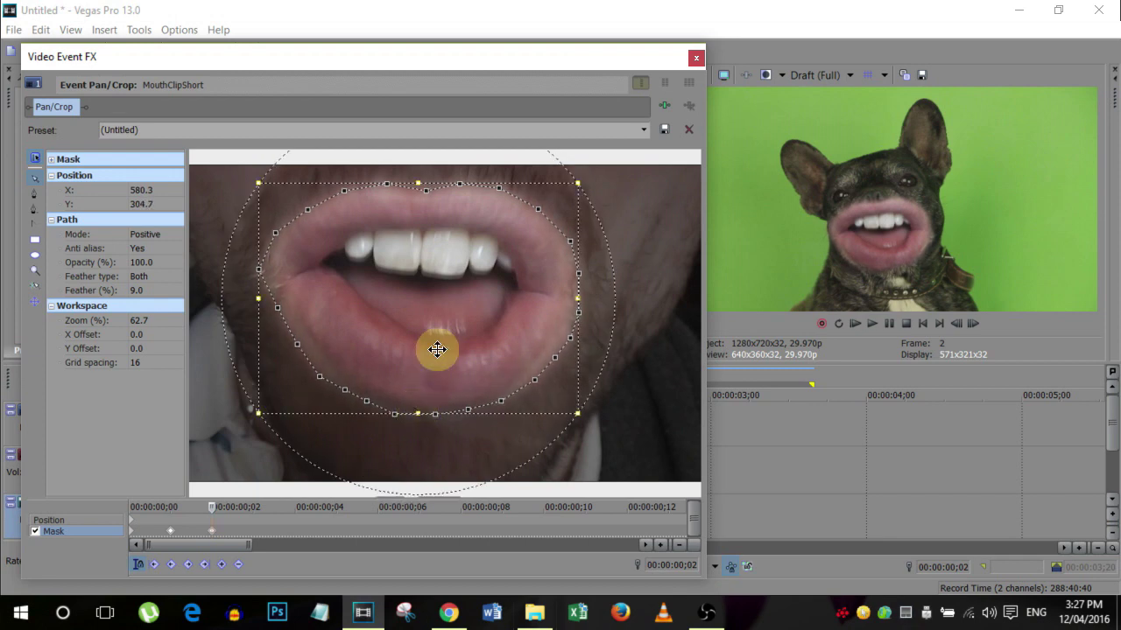
- Stretch the mask's upper edge slightly upward at 00:00:00;03, putting its centre at about Y 299.9
left_click(215, 533)
key("Right")
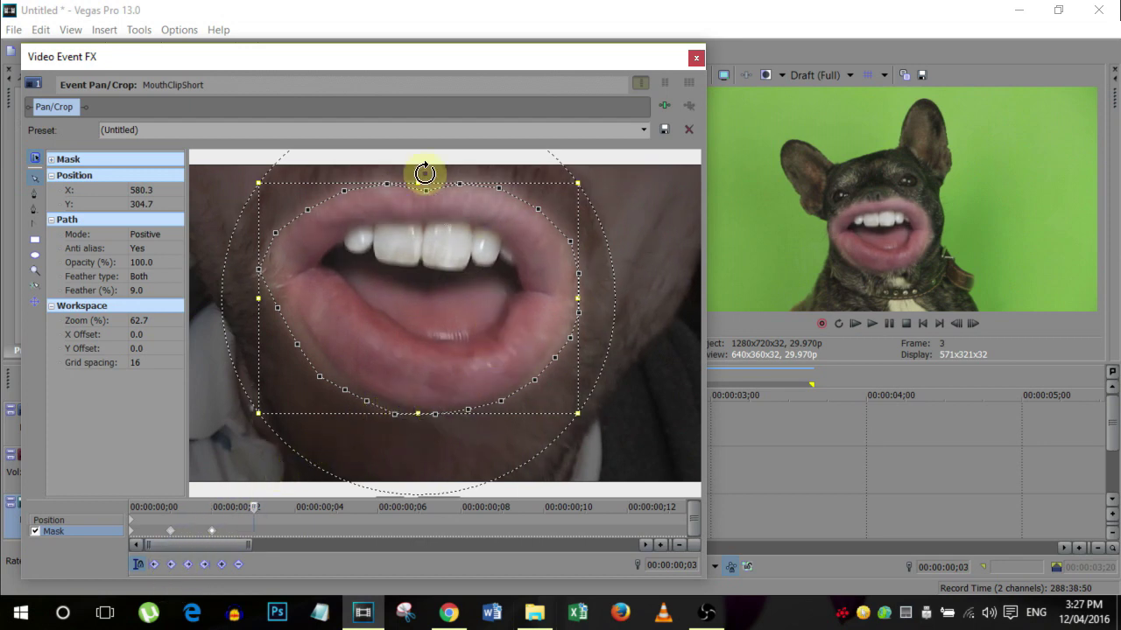
left_click_drag(418, 183, 418, 179)
left_click(448, 396)
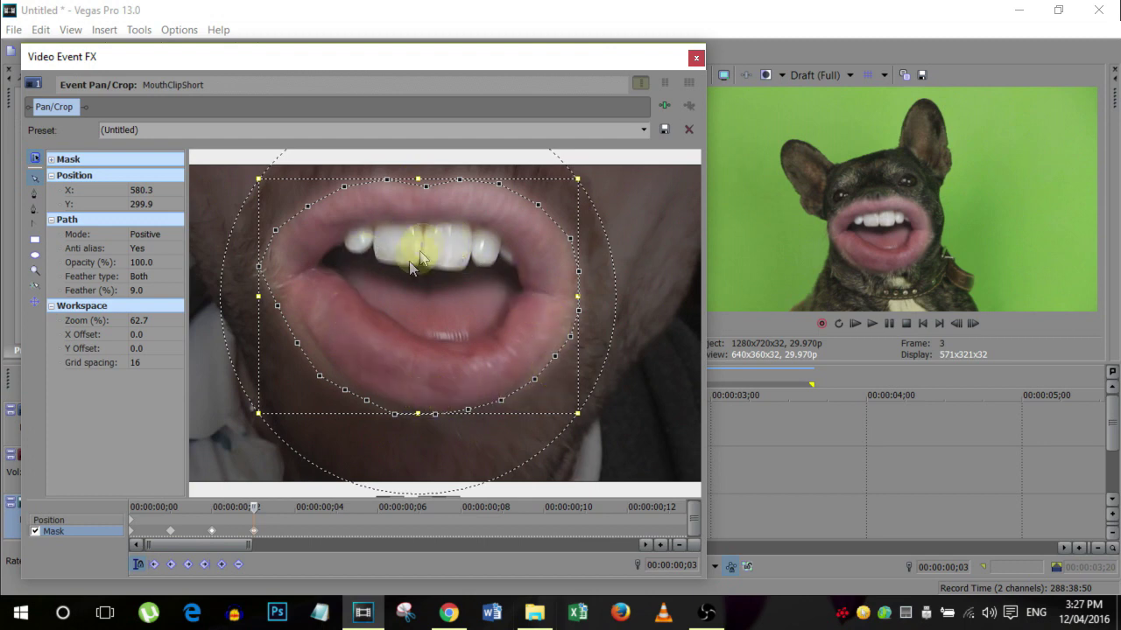
- Delete the mask path at 00:00:00;03 and trace a new closed path around the opened lips
left_click(445, 338)
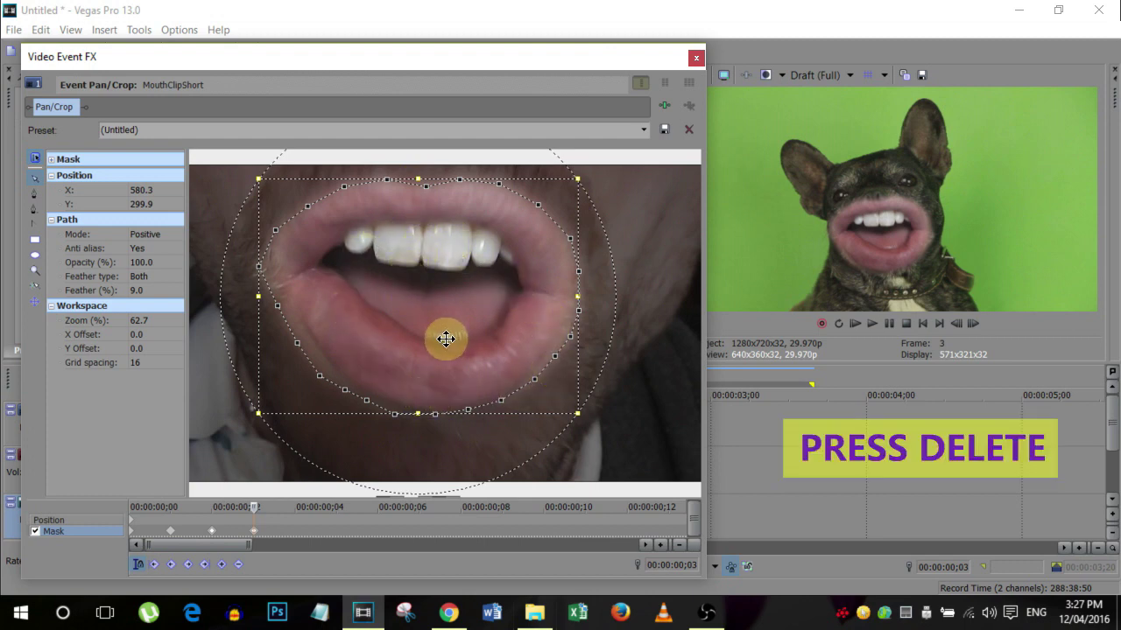
key("Delete")
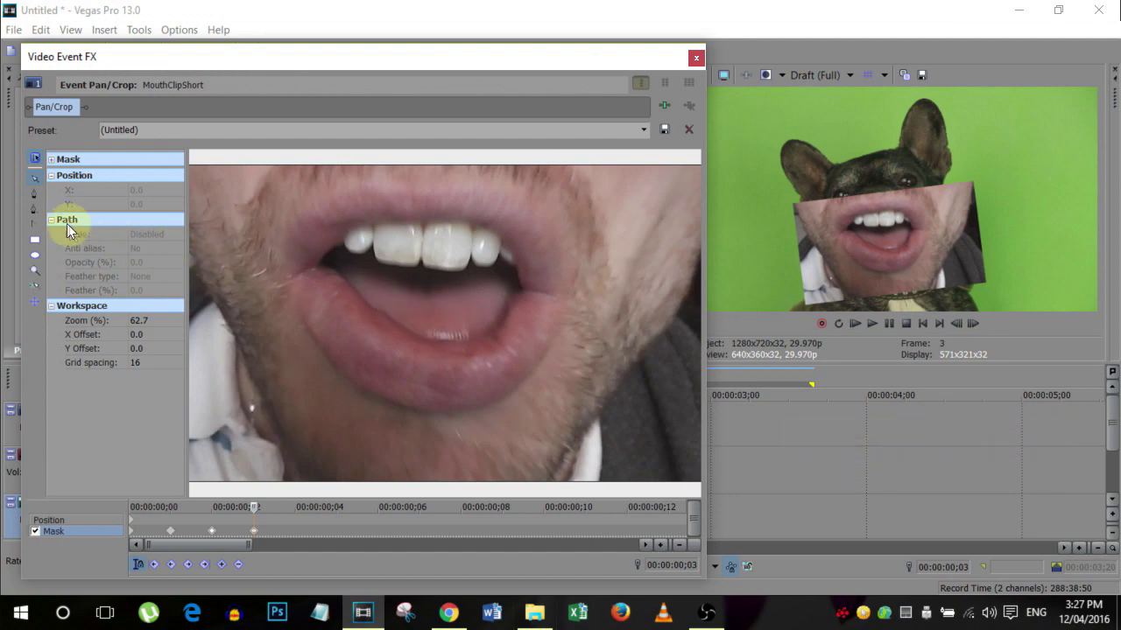
left_click(424, 177)
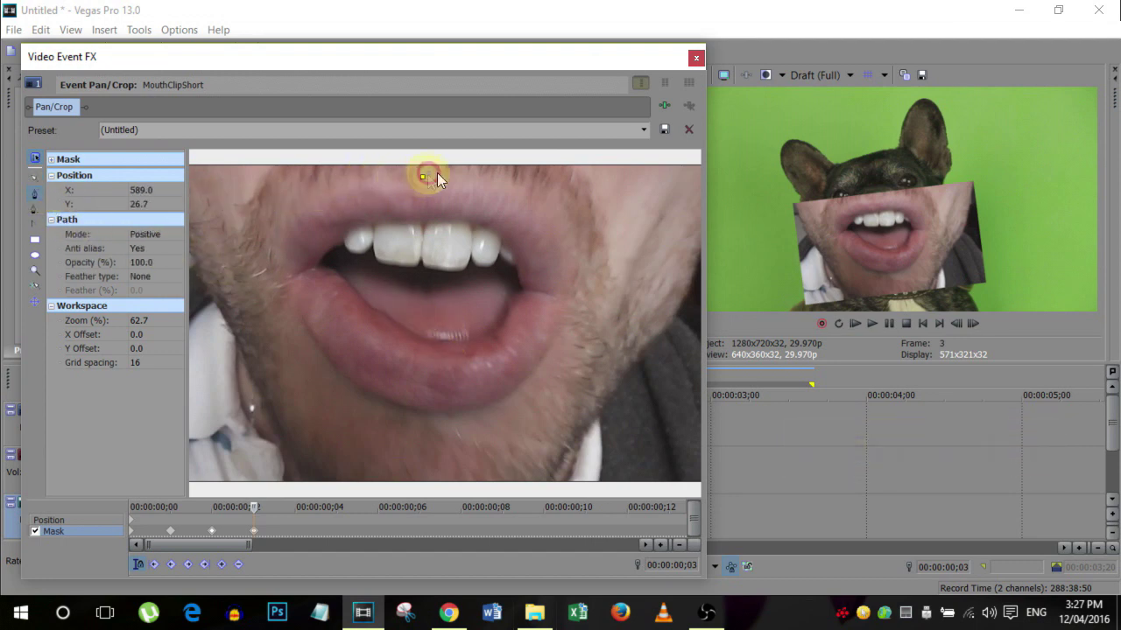
left_click(460, 172)
left_click(545, 203)
left_click(569, 231)
left_click(586, 303)
left_click(574, 341)
left_click(553, 377)
left_click(532, 399)
left_click(504, 418)
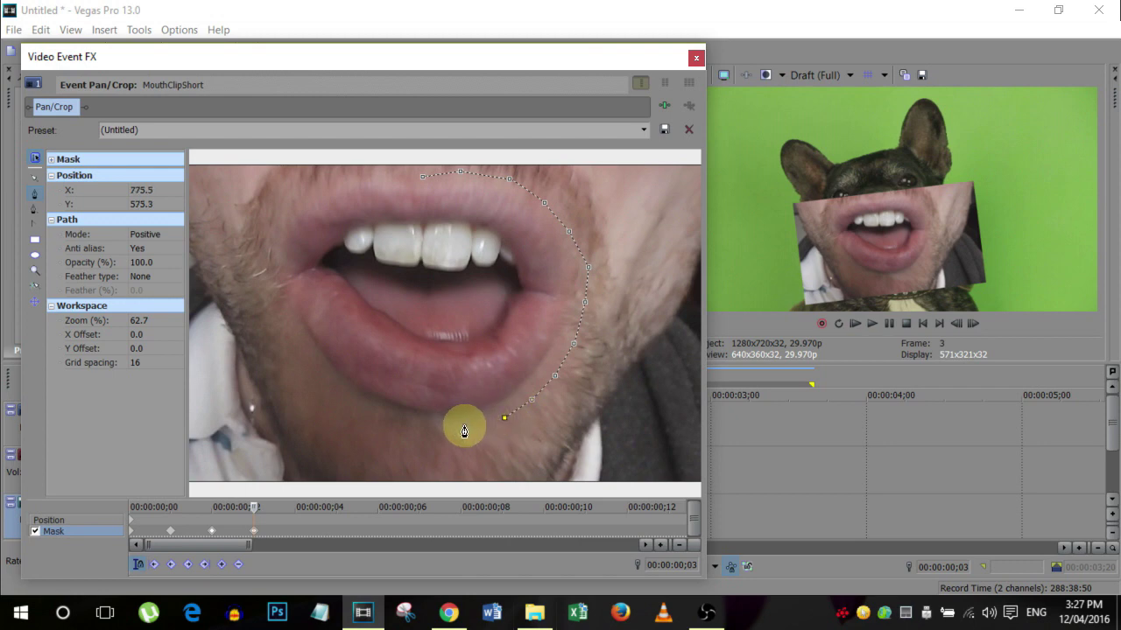
left_click(464, 427)
left_click(422, 428)
left_click(371, 418)
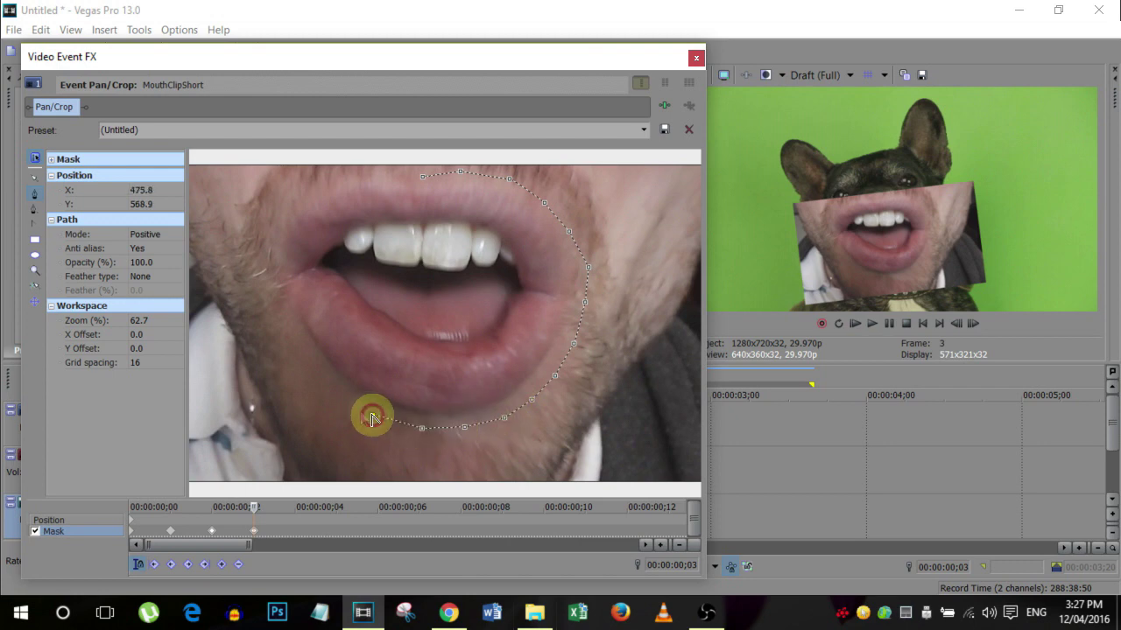
left_click(336, 391)
left_click(314, 367)
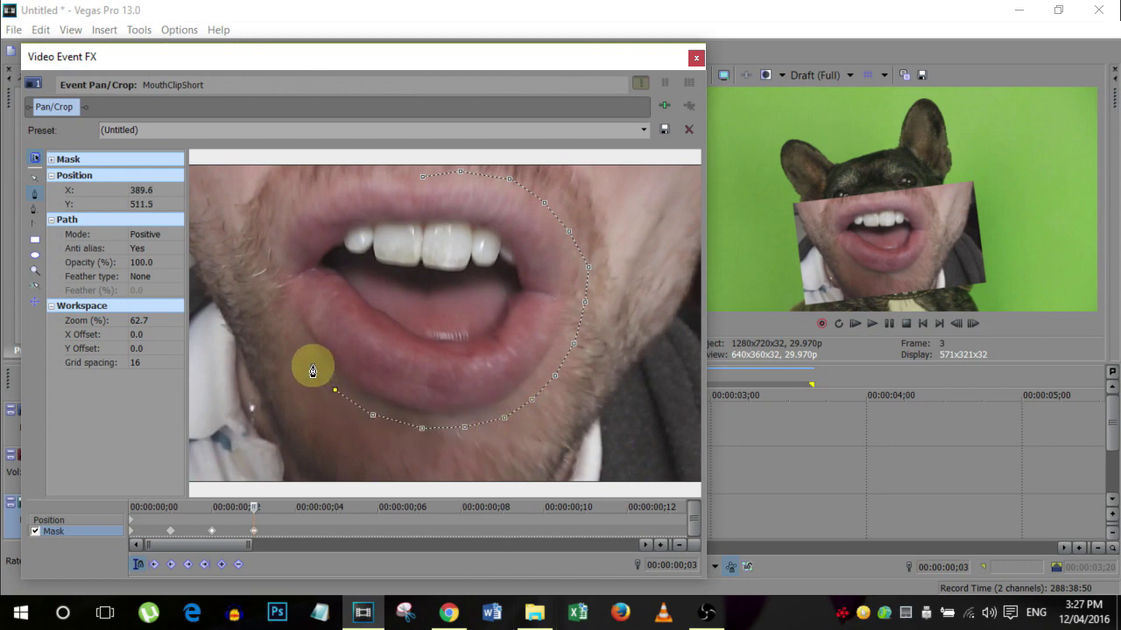
left_click(286, 326)
left_click(269, 296)
left_click(265, 256)
left_click(274, 223)
left_click(303, 193)
left_click(344, 173)
left_click(383, 167)
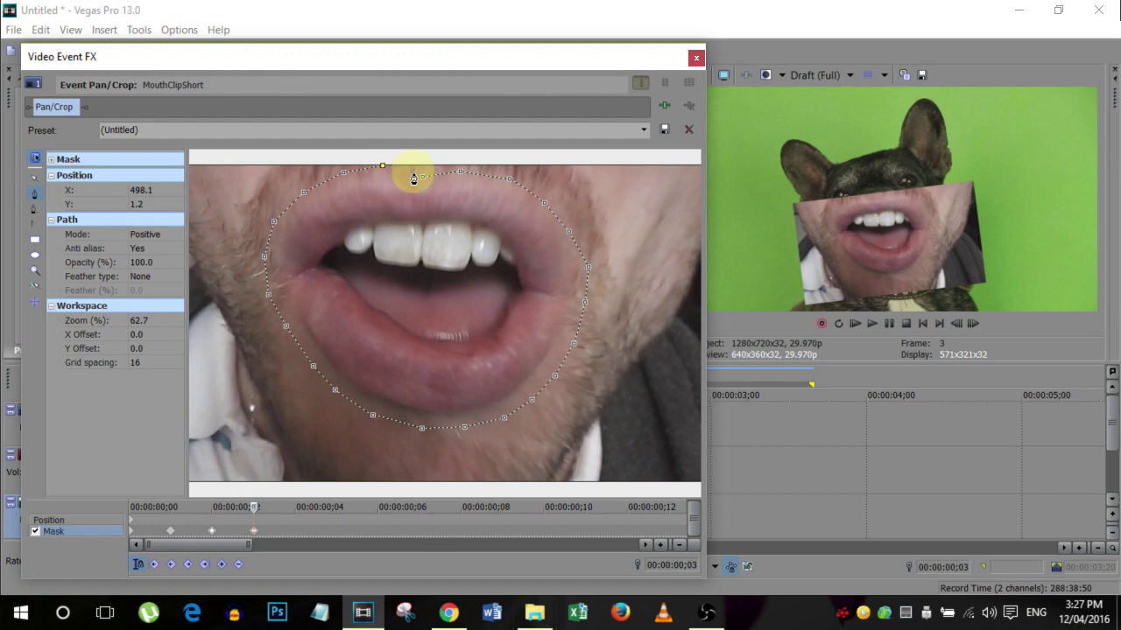
left_click(423, 176)
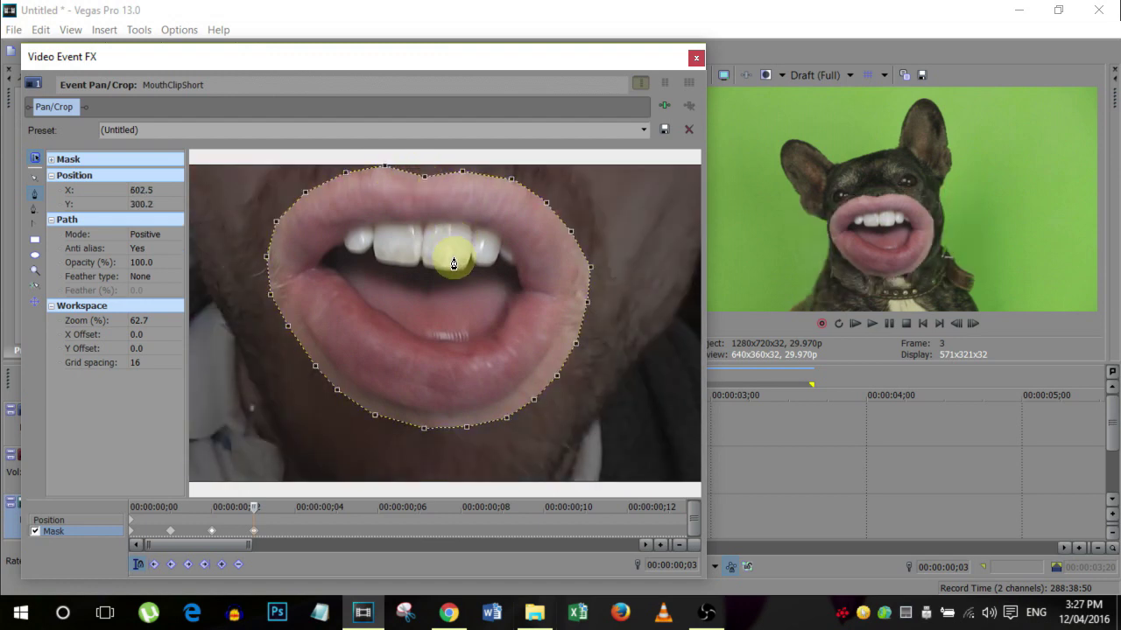
- Set the redrawn mask's feather type to Both and its feather amount to 9%
left_click(154, 275)
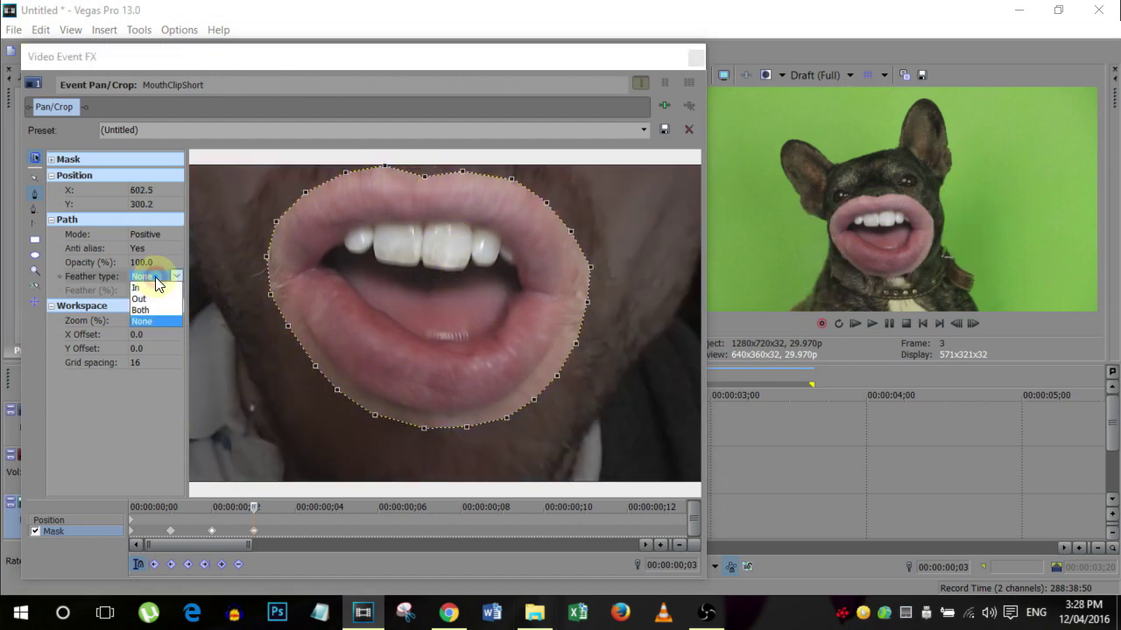
left_click(148, 307)
left_click(149, 290)
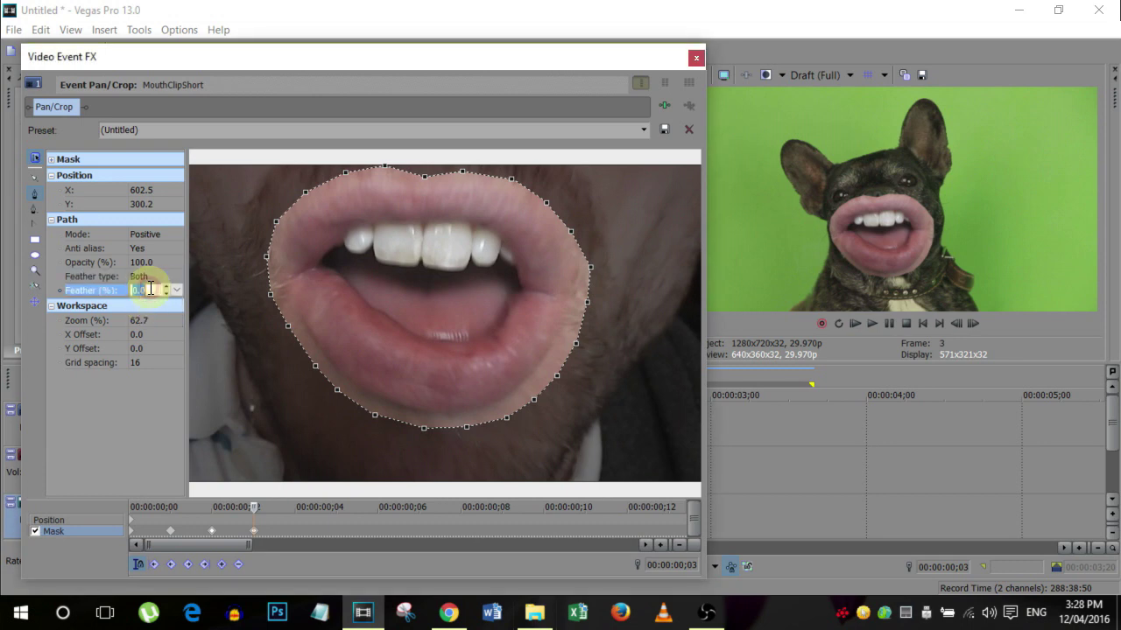
type("9")
key("Return")
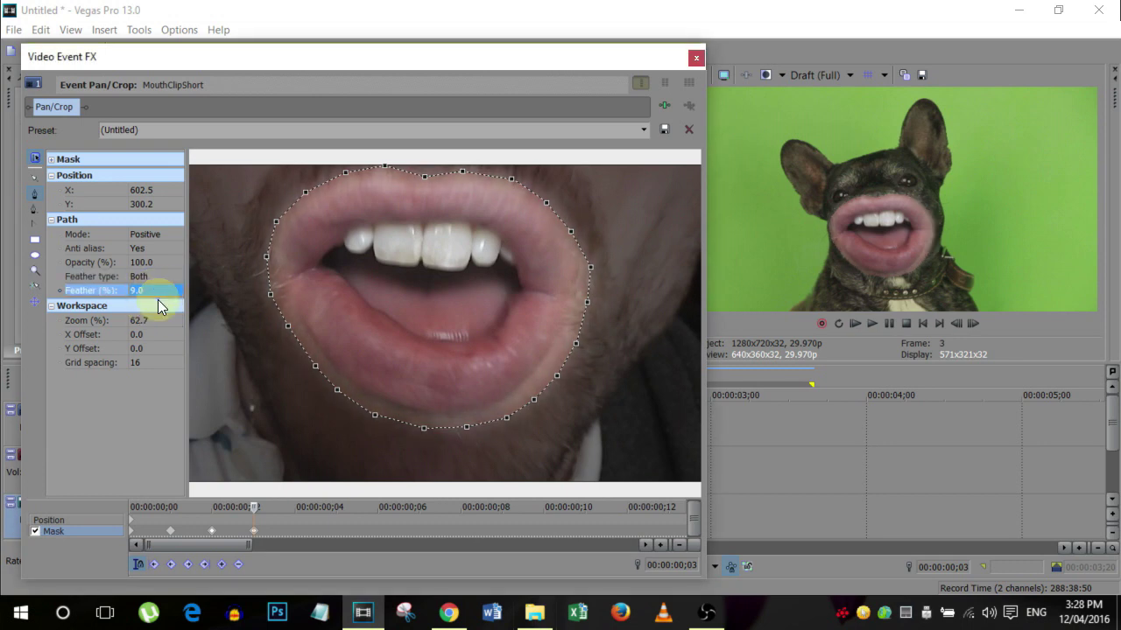
- Add unchanged mask keyframes at 00:00:00;04, 00:00:00;05 and 00:00:00;06
left_click(254, 530)
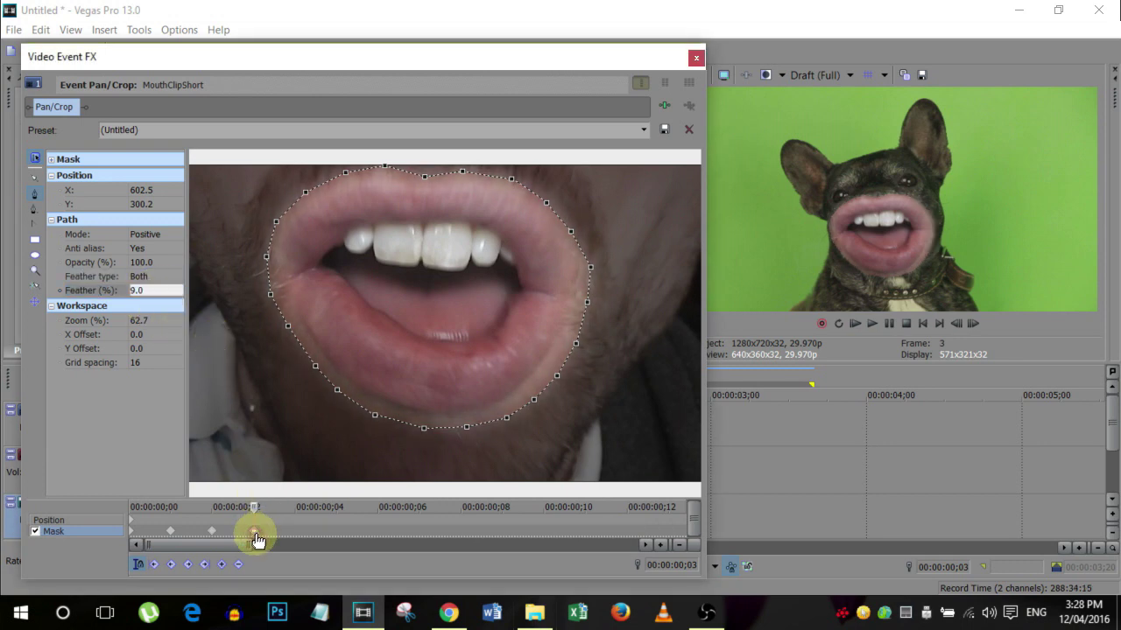
key("Right")
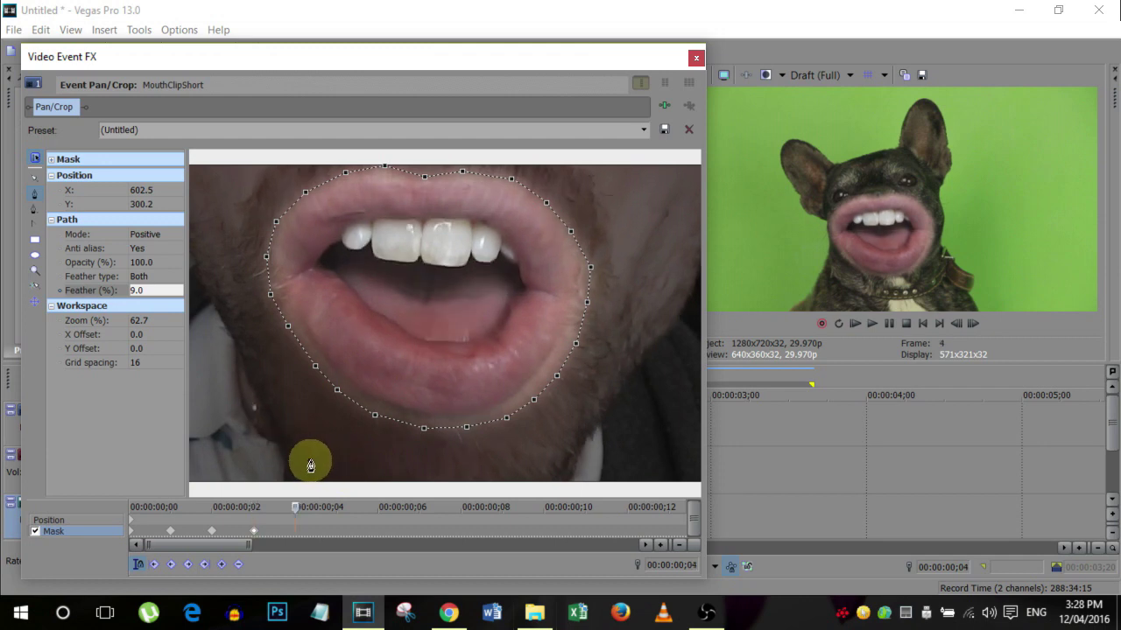
double_click(298, 531)
key("Right")
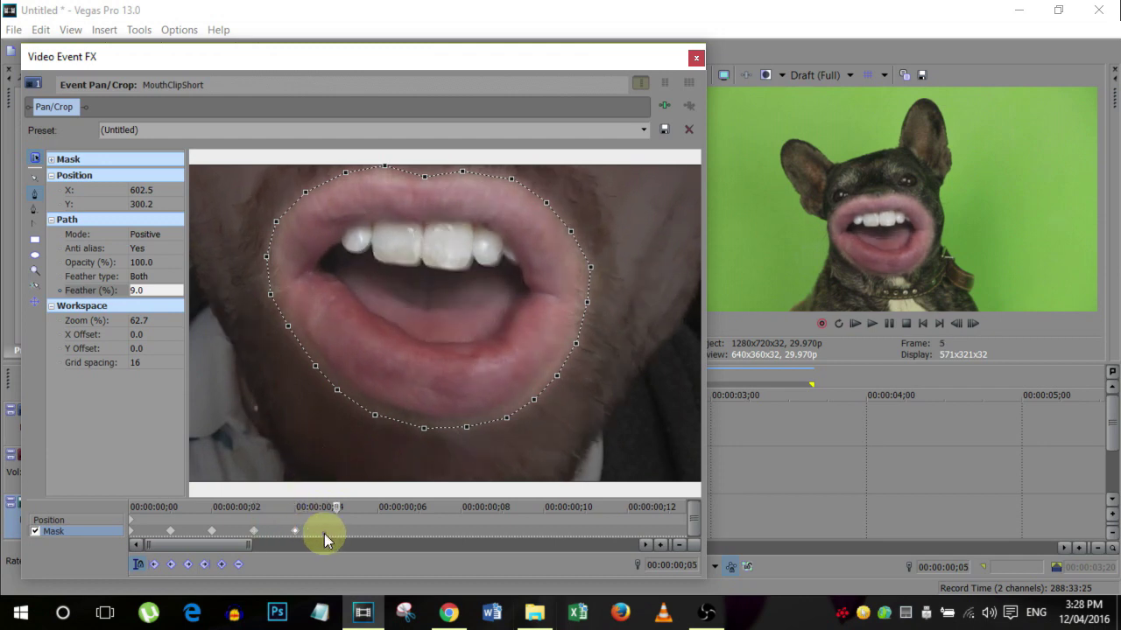
double_click(337, 531)
key("Right")
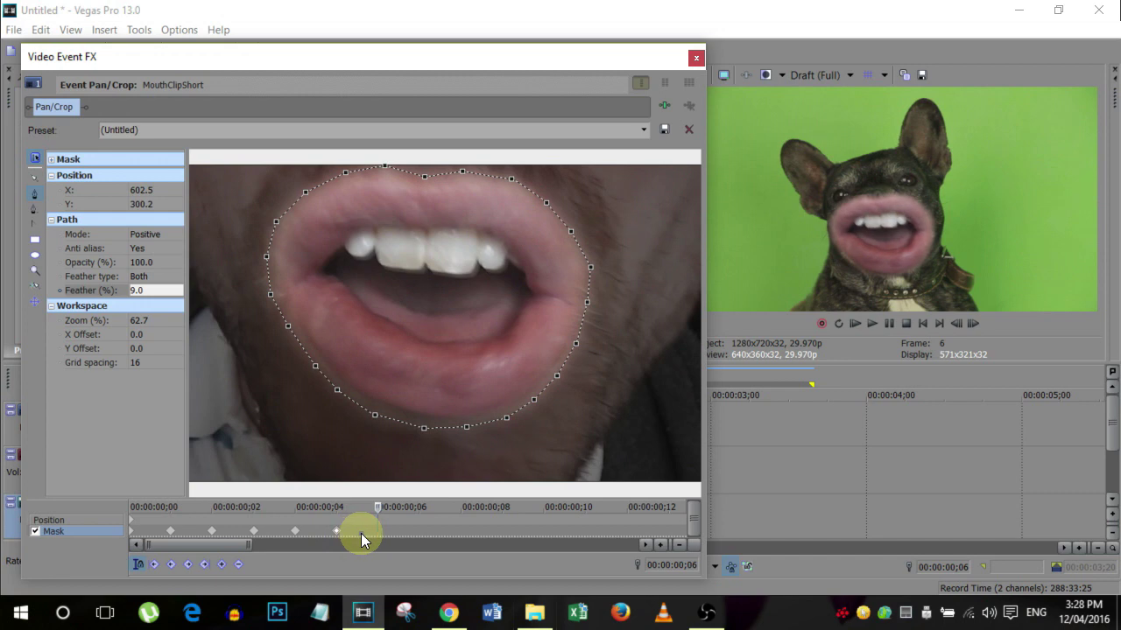
double_click(377, 531)
- Lower the mask's upper edge to the upper lip at 00:00:00;07, centre about Y 306.6, and shift the mask slightly down and right
key("Right")
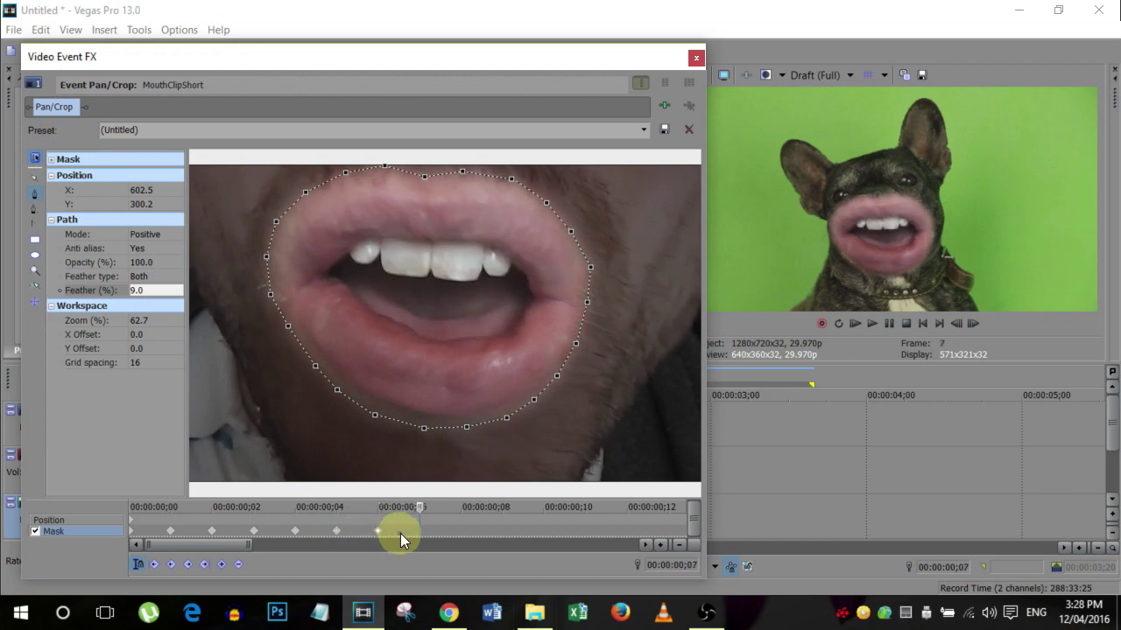
left_click(35, 176)
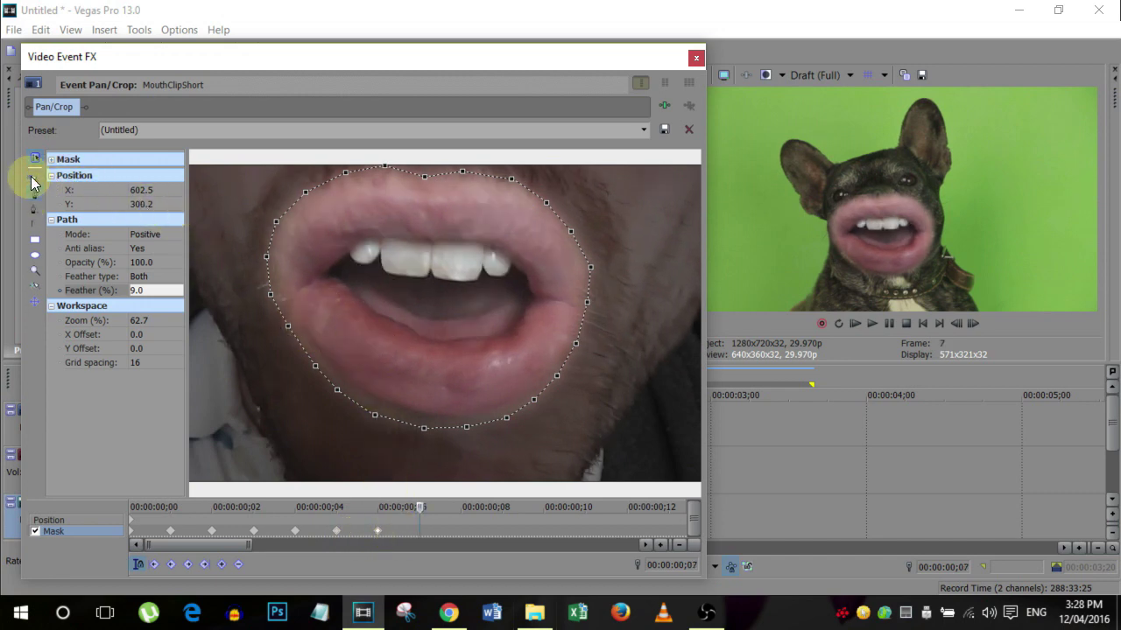
left_click_drag(428, 164, 430, 172)
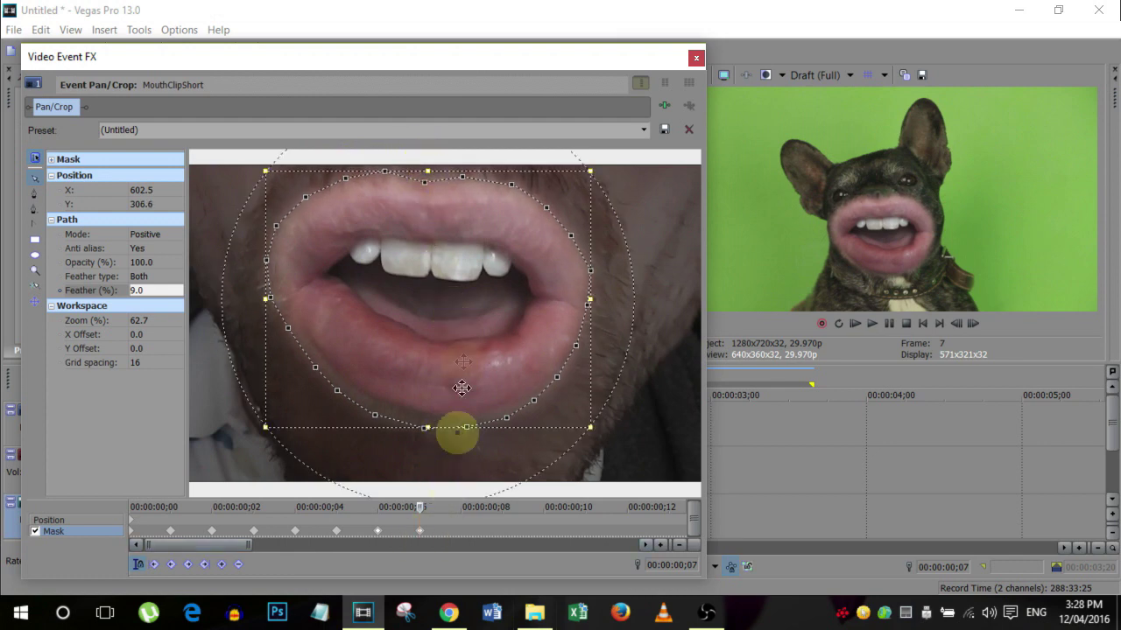
left_click_drag(449, 320, 453, 324)
- Keyframe the mask at 00:00:00;08, then pull its lower and upper edges inward at 00:00:00;09, centring it at about X 613.7, Y 304.2
left_click(421, 531)
key("Right")
left_click(459, 531)
key("Right")
left_click_drag(433, 430, 436, 418)
left_click_drag(430, 172, 431, 180)
left_click(503, 532)
- Raise the mask's lower edge slightly toward the lower lip at 00:00:00;10
key("Right")
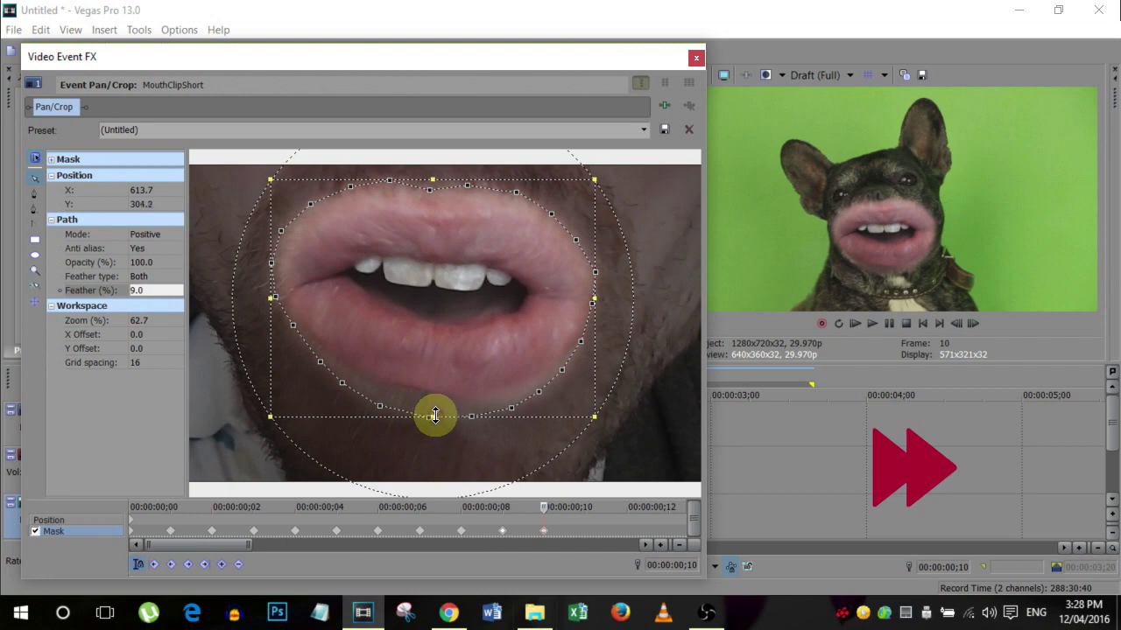
left_click_drag(433, 417, 433, 408)
left_click(544, 532)
- Shift the mask and raise its lower edge at 00:00:00;11 to centre about X 618.5, Y 300.2, and keyframe it at 00:00:00;12
key("Right")
left_click_drag(452, 206, 456, 214)
left_click_drag(435, 416, 435, 405)
left_click(586, 532)
key("Right")
left_click(628, 532)
- Tighten the mask's lower and upper edges around the lips at 00:00:00;14, putting its centre at about Y 289.8
key("Right")
key("Right")
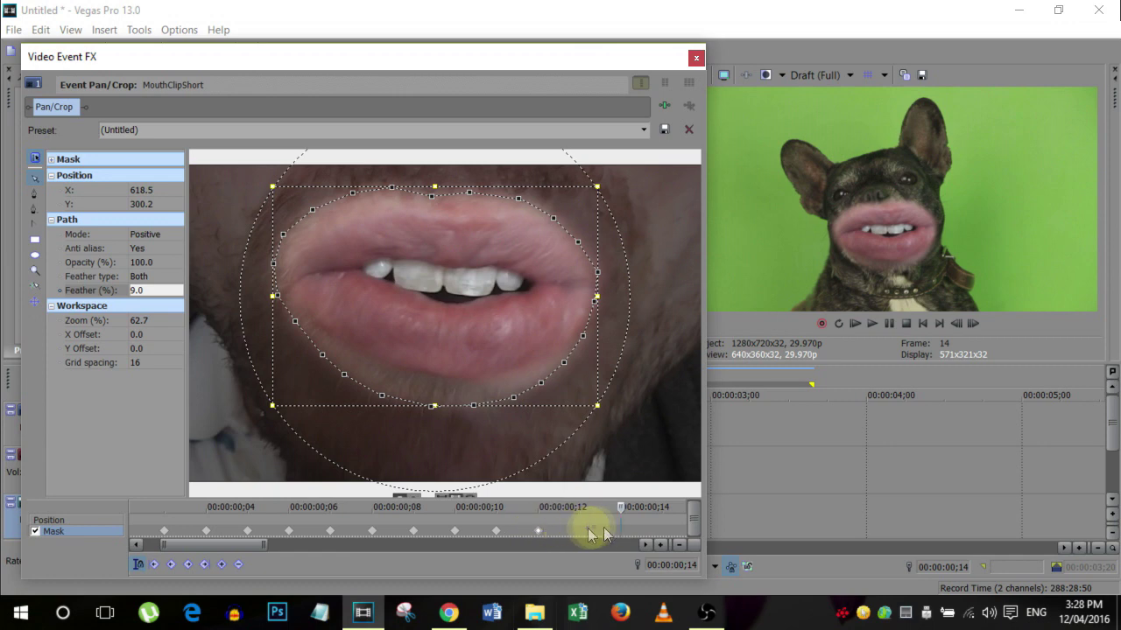
left_click_drag(434, 405, 434, 394)
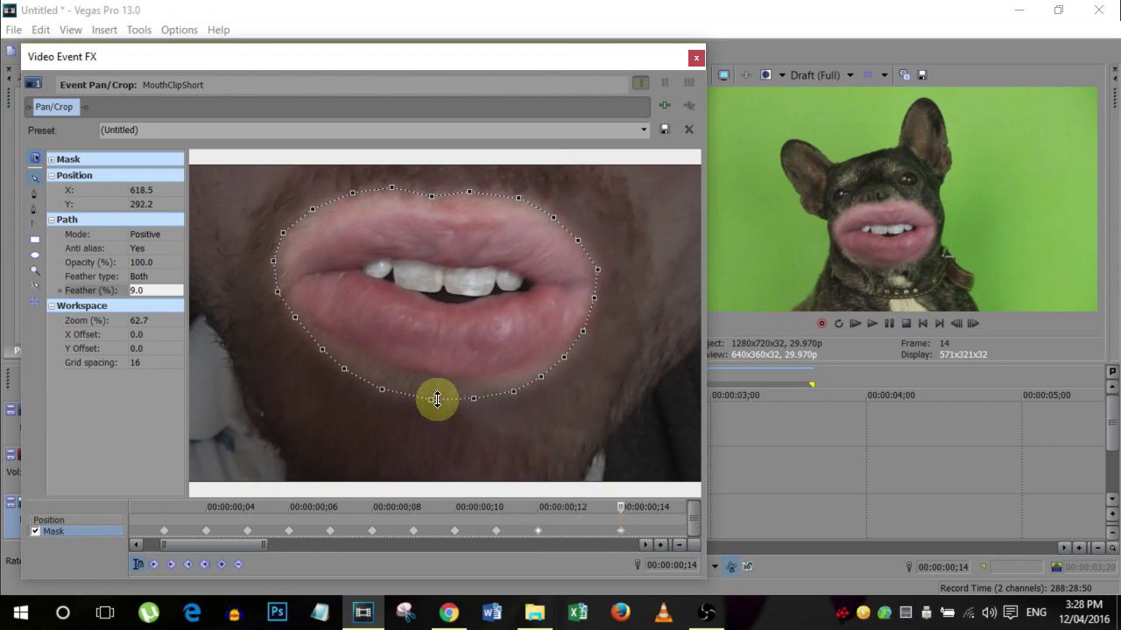
left_click_drag(433, 186, 433, 189)
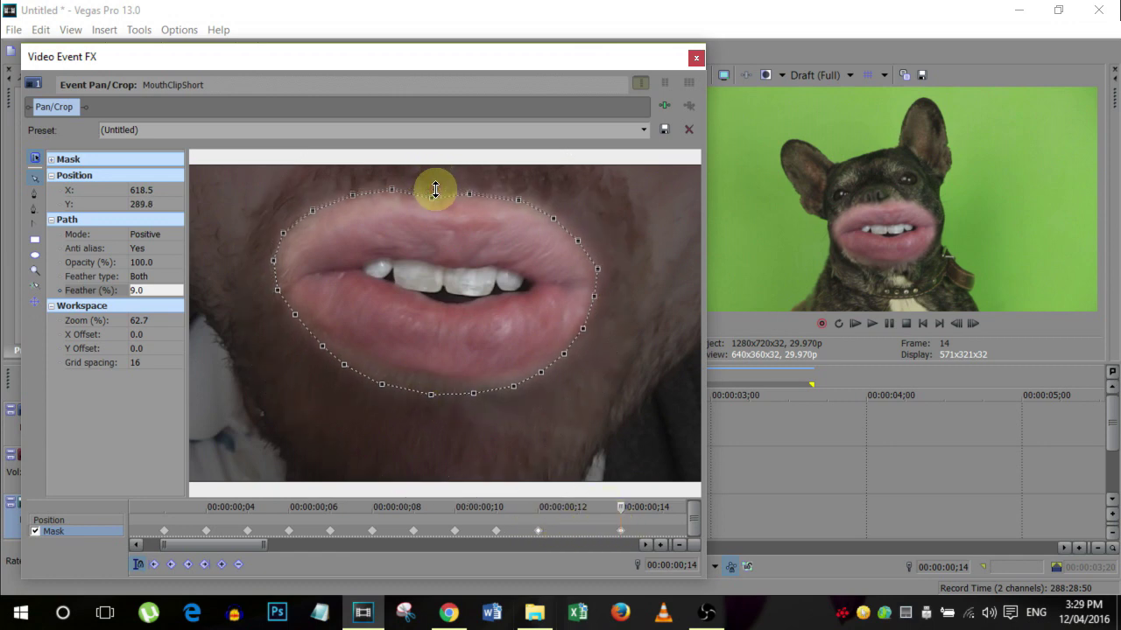
left_click(620, 532)
left_click(541, 532)
left_click(620, 532)
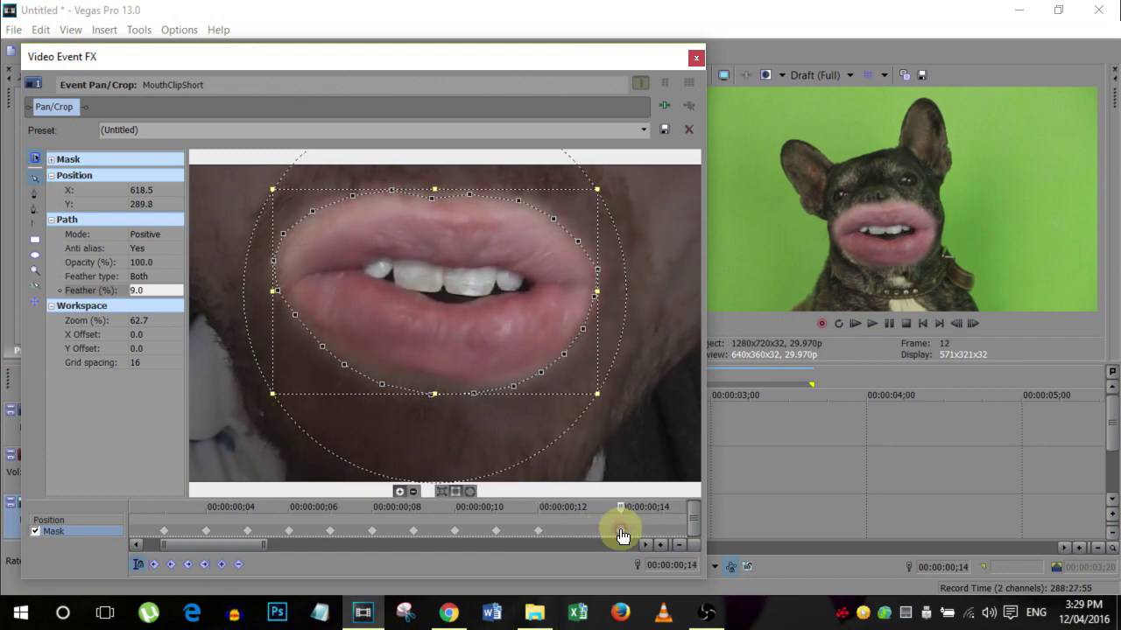
key("Left")
key("Right")
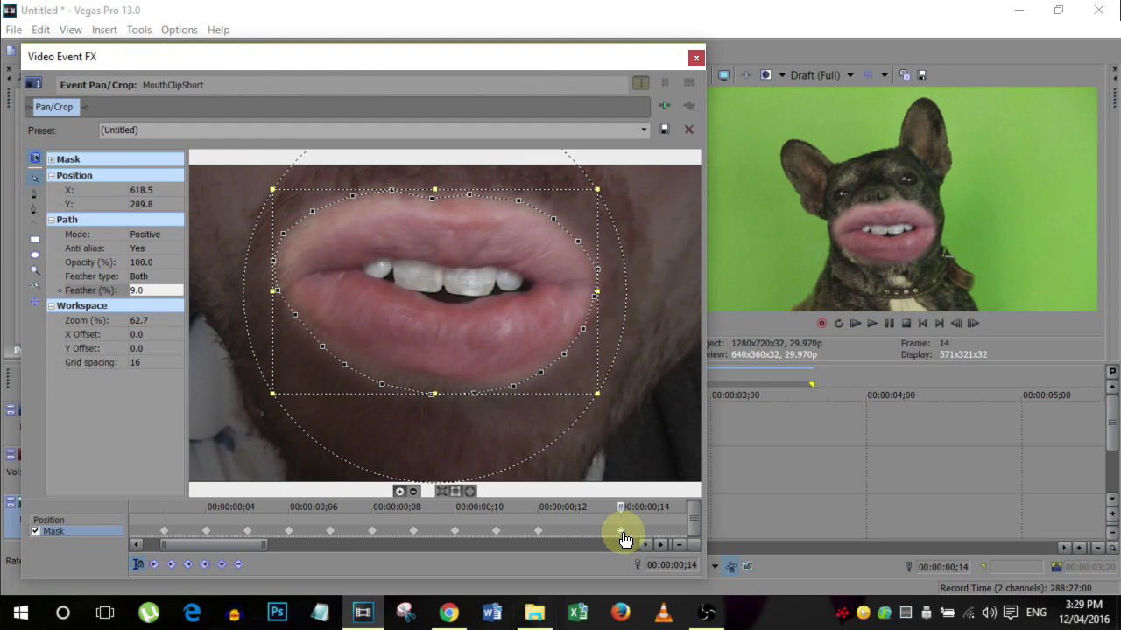
- Move the mask down and right to about X 631.2, Y 304.2, keyframing it through 00:00:00;16
key("Right")
key("Right")
left_click_drag(484, 329, 491, 336)
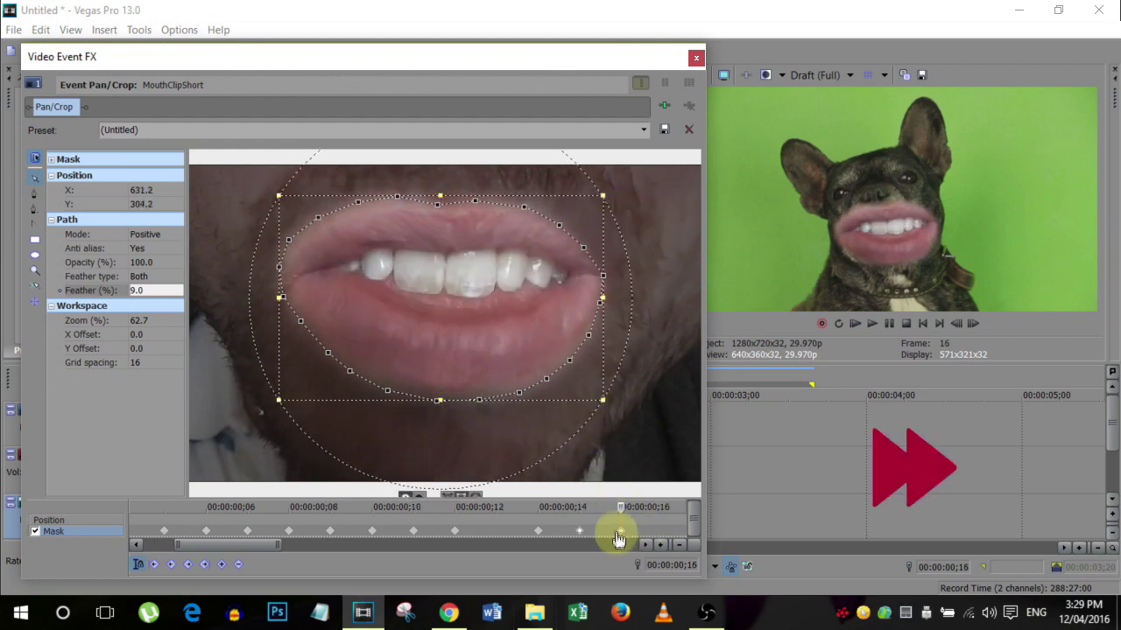
- Delete the mask path at 00:00:00;17 and trace a new closed path around the widened lips
key("Right")
left_click_drag(439, 400, 438, 409)
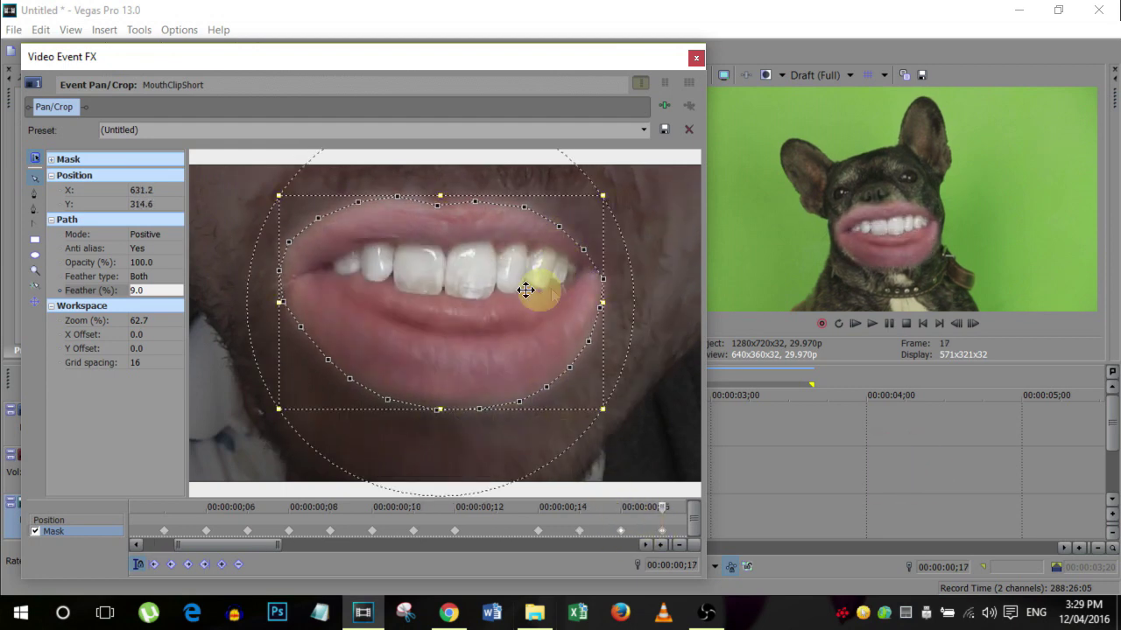
key("Delete")
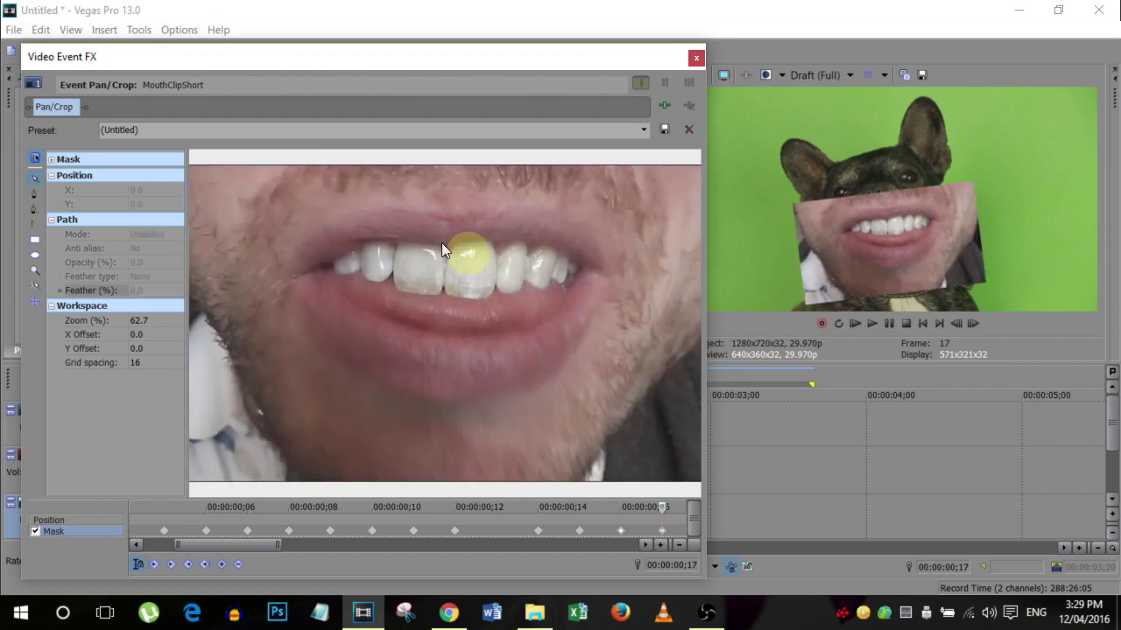
left_click(35, 193)
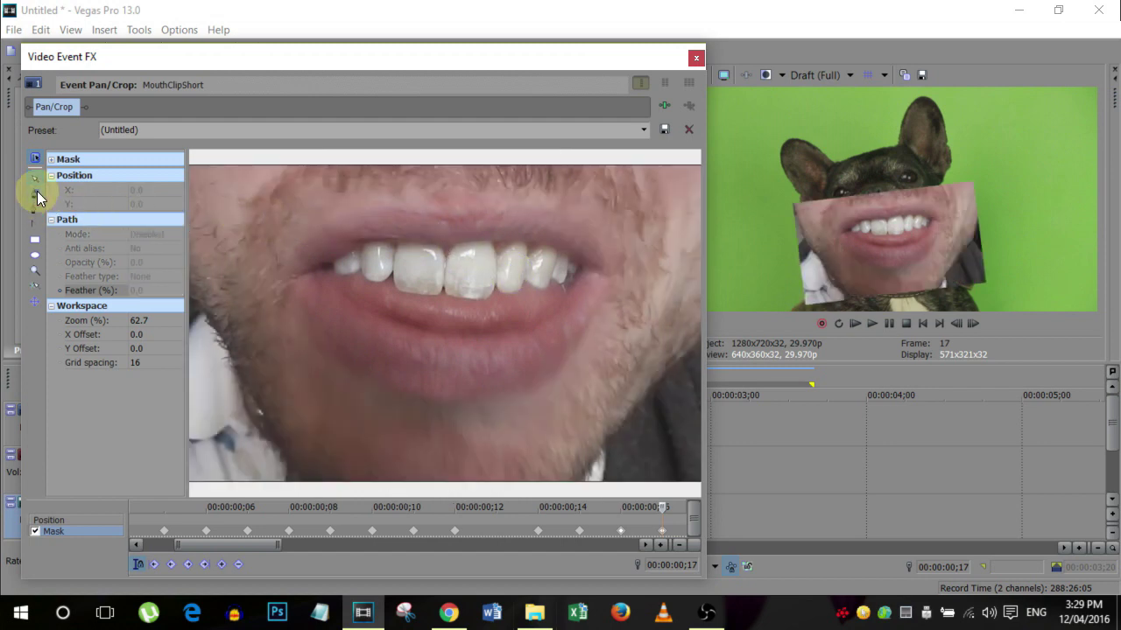
left_click(453, 193)
left_click(495, 189)
left_click(551, 193)
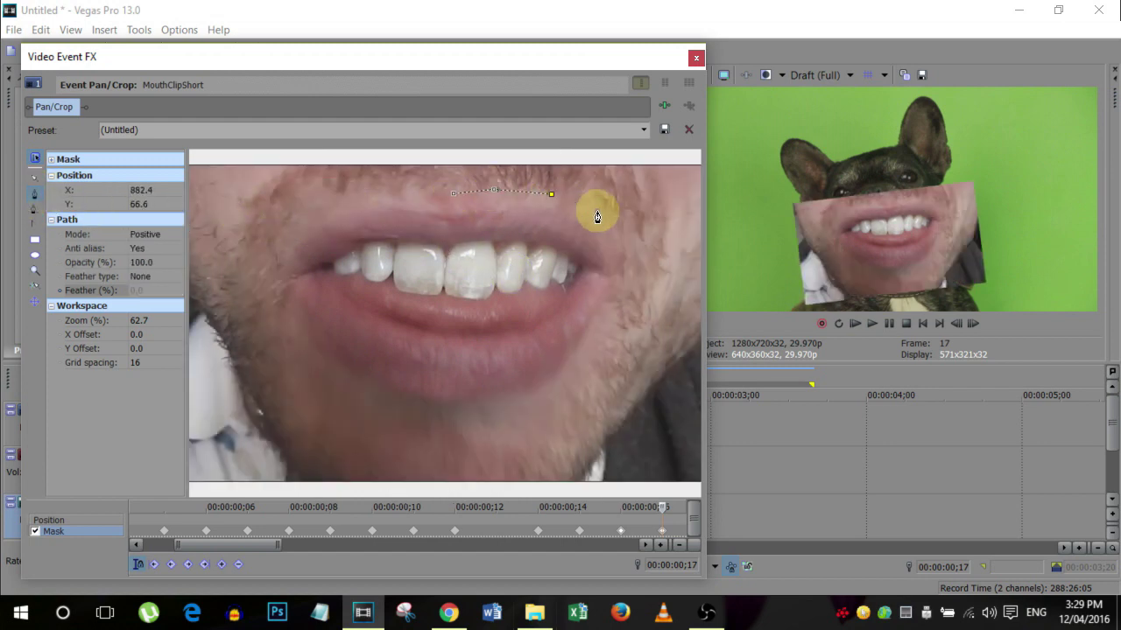
left_click(629, 242)
left_click(633, 277)
left_click(614, 319)
left_click(595, 357)
left_click(566, 386)
left_click(537, 400)
left_click(513, 409)
left_click(474, 416)
left_click(428, 417)
left_click(345, 394)
left_click(316, 365)
left_click(293, 338)
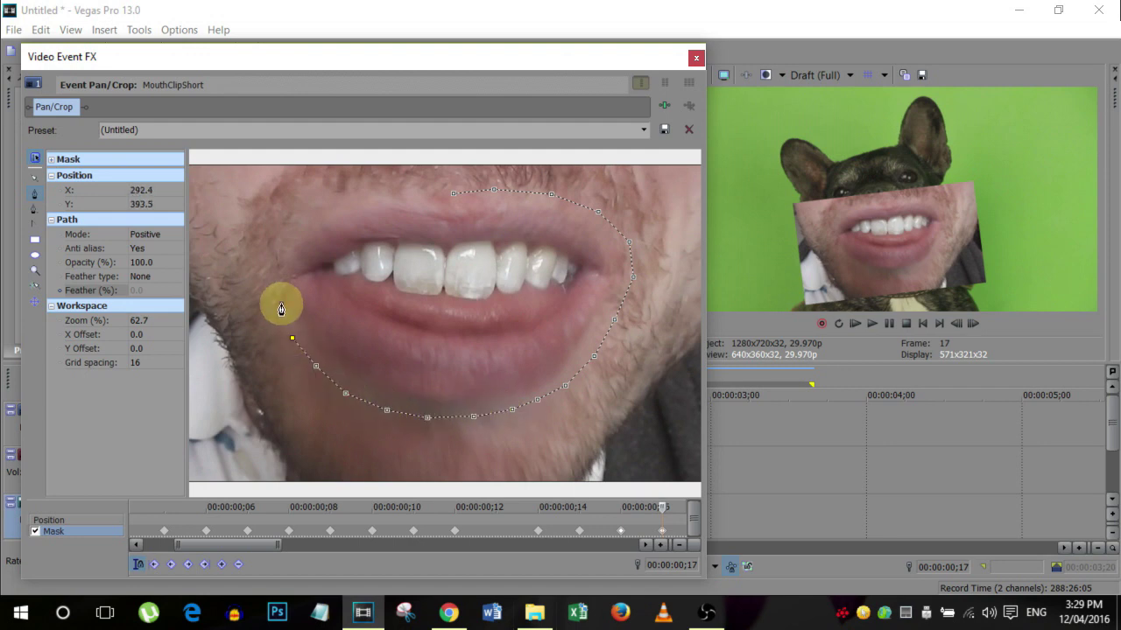
left_click(274, 302)
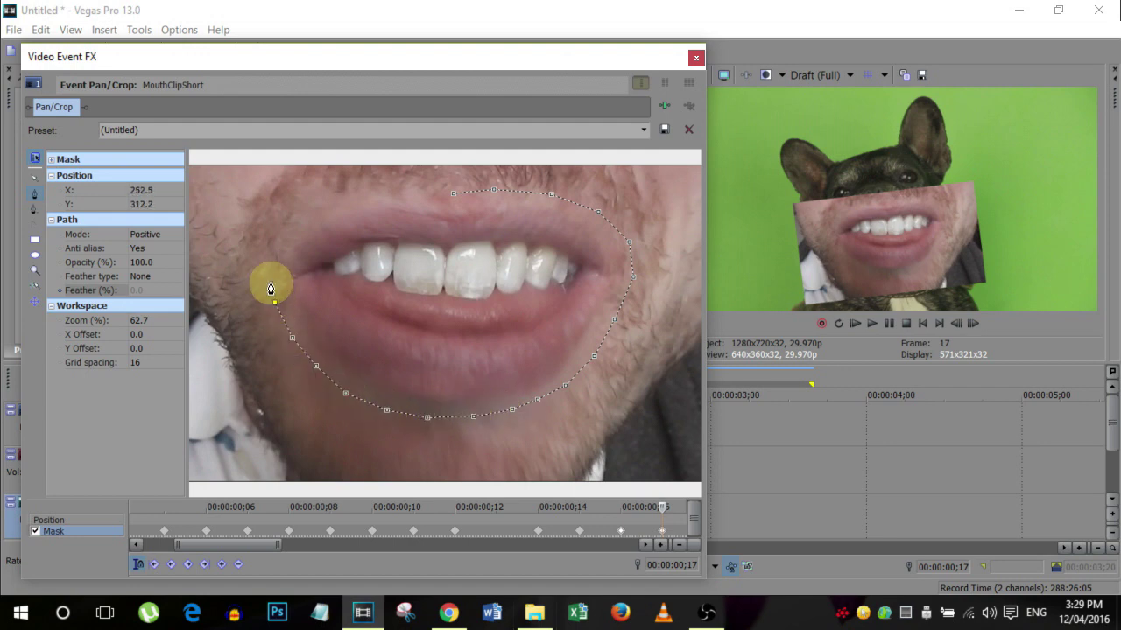
left_click(280, 239)
left_click(311, 214)
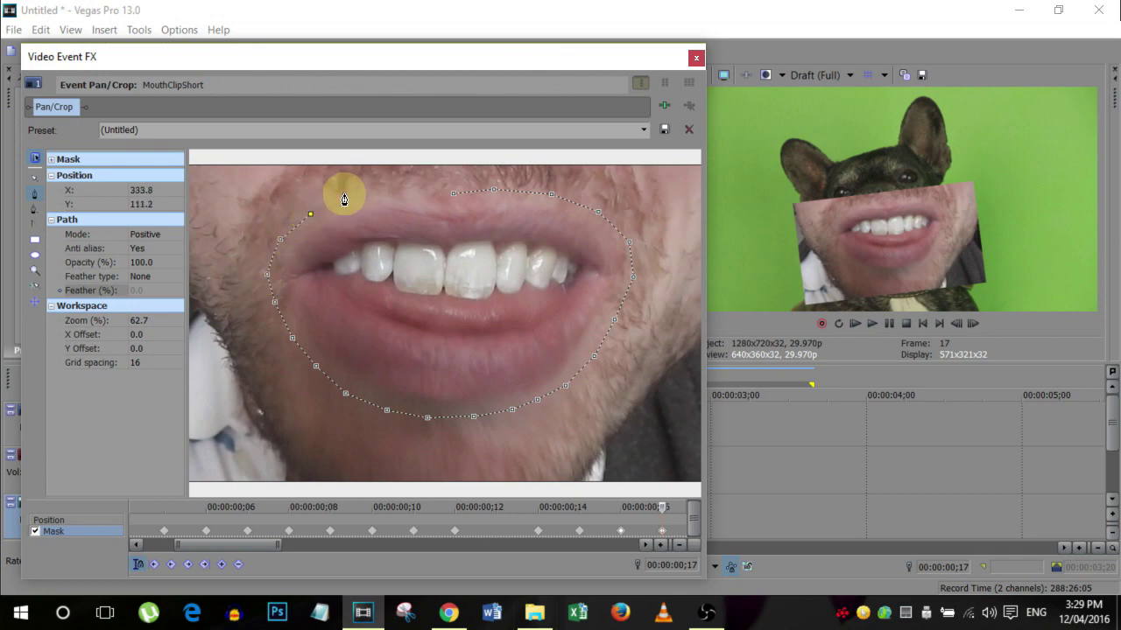
left_click(345, 193)
left_click(374, 184)
left_click(422, 188)
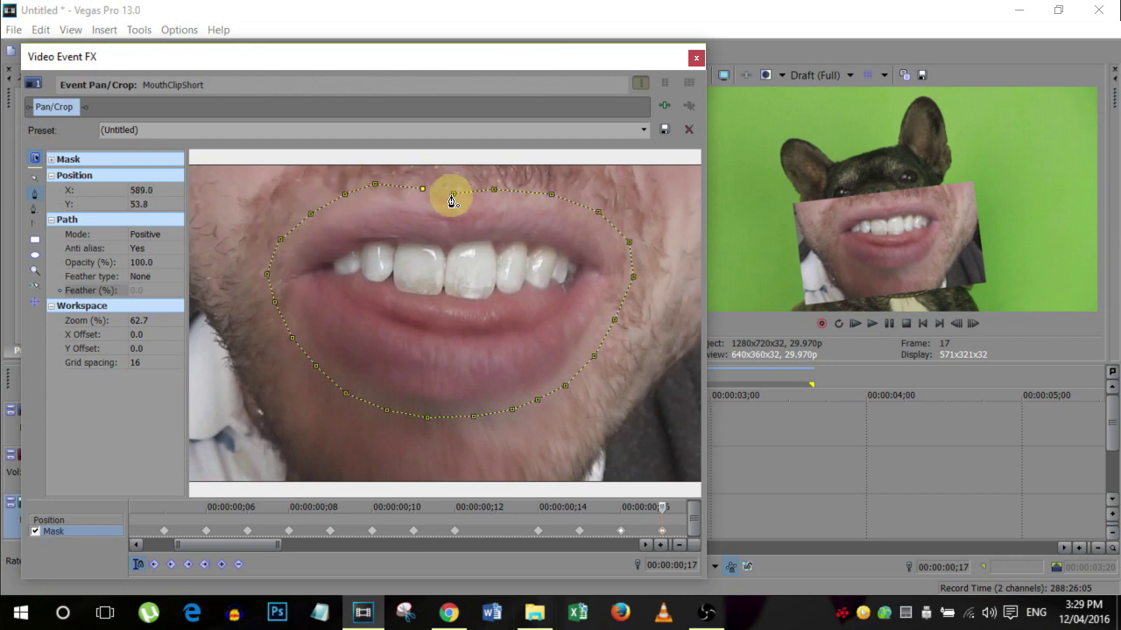
left_click(453, 192)
- Set the new mask's feather type to Both and its feather amount to 9%
left_click(142, 278)
left_click(150, 324)
left_click(150, 291)
type("9")
key("Return")
- Stretch the mask's lower edge down past the lower lip at 00:00:00;18
left_click(646, 545)
left_click(646, 546)
left_click(390, 532)
key("Right")
left_click(37, 180)
double_click(449, 417)
left_click_drag(450, 418, 448, 433)
- Shift the mask slightly downward at 00:00:00;19, centring it at about X 659.9, Y 345.6
left_click(431, 531)
key("Right")
left_click_drag(468, 376, 471, 380)
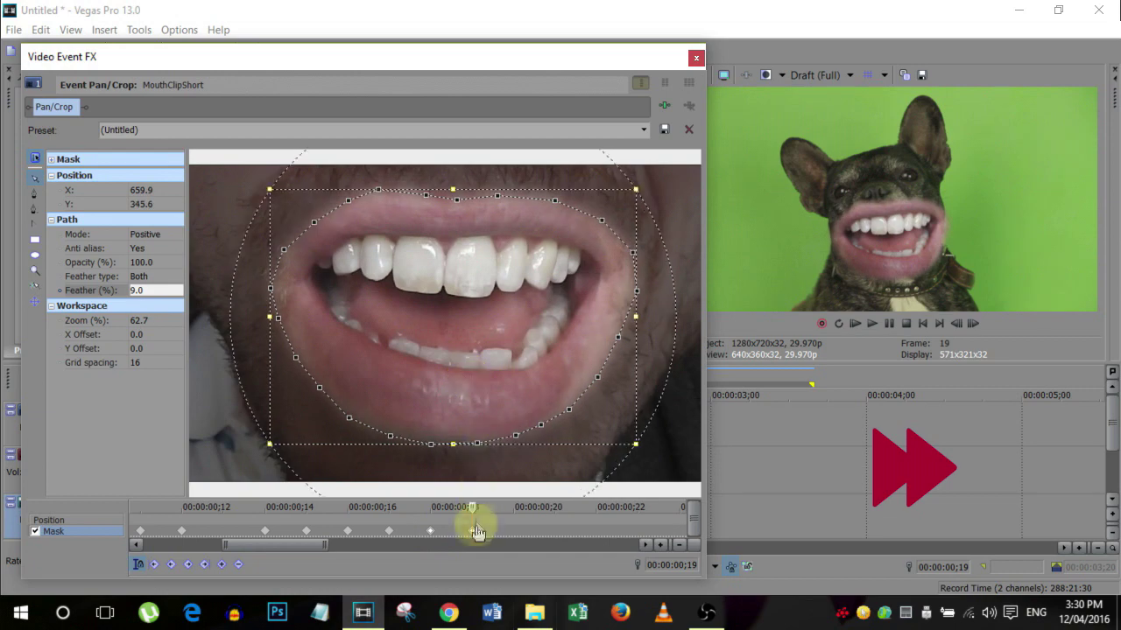
left_click(473, 530)
- Raise the mask's lower edge at 00:00:00;21 and move the whole mask up at 00:00:00;22 to follow the closing mouth
key("Right")
key("Right")
left_click_drag(454, 444, 454, 422)
left_click(555, 530)
key("Right")
left_click_drag(462, 343, 463, 311)
- Continue keyframing the mask over the grin through 00:00:00;28, with its centre at about X 652.0, Y 271.5
key("Right")
key("Right")
key("Right")
key("Right")
key("Right")
key("Right")
left_click(625, 529)
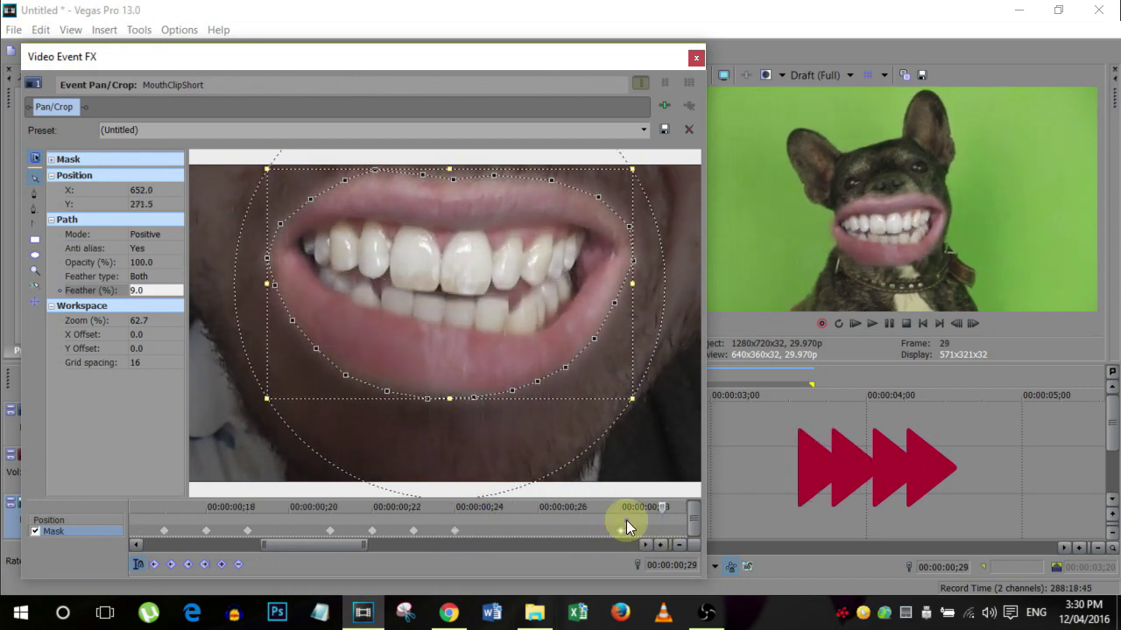
- Raise the mask's lower edge toward the lower lip on a frame after 00:00:00;29 and keep it as a keyframe
key("Right")
key("Right")
key("Right")
left_click(622, 530)
key("Right")
mouse_move(449, 419)
left_mouse_down()
mouse_move(449, 465)
mouse_move(449, 406)
left_mouse_up()
left_click(623, 531)
- Continue keyframing the mask around the moving lips through 00:00:01;16, with its centre at about X 650.4, Y 286.6
key("Right")
key("Right")
key("Right")
key("Right")
key("Right")
key("Right")
left_click(662, 532)
key("Right")
left_click(663, 530)
key("Right")
key("Right")
key("Right")
- Continue the mask keyframes from 00:00:01;20 to 00:00:02;06
left_click(633, 532)
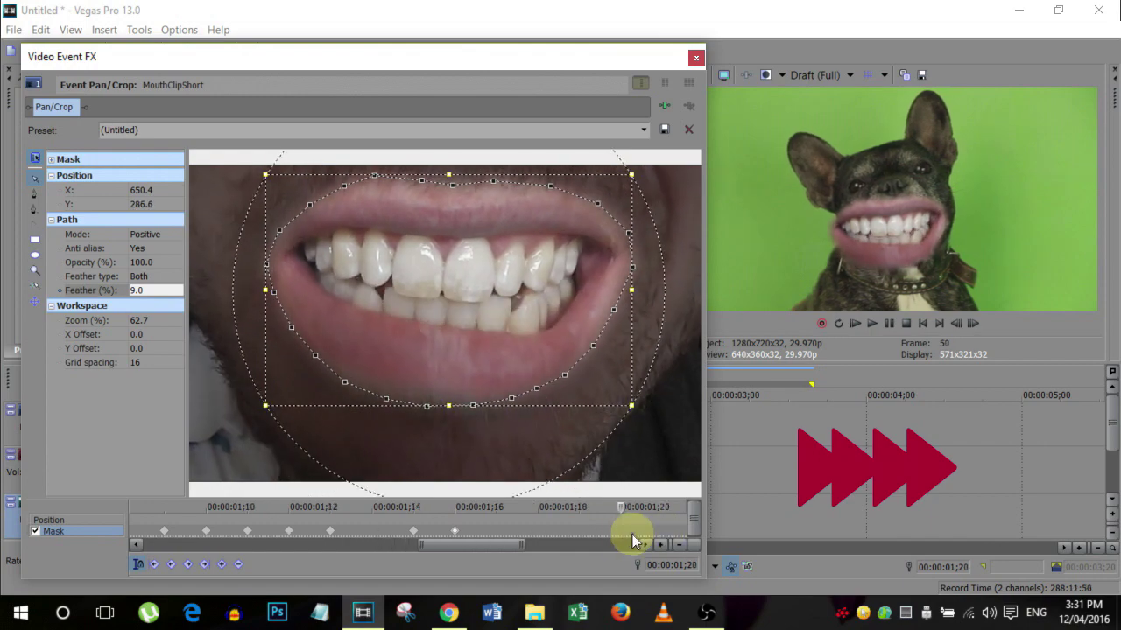
key("Right")
key("Right")
key("Right")
key("Right")
key("Right")
key("Right")
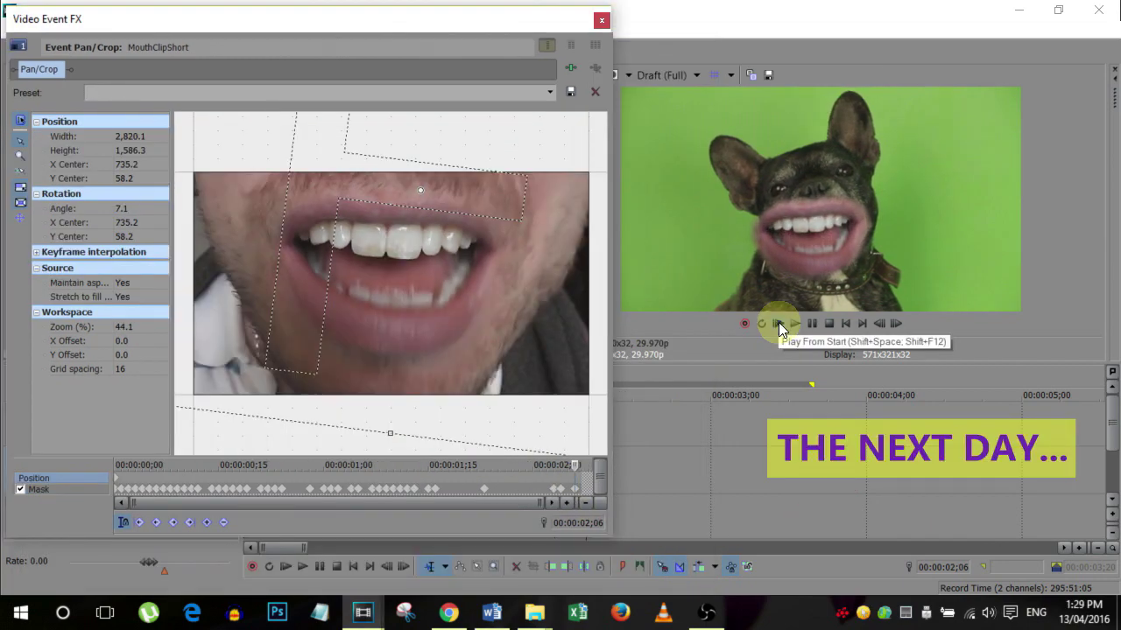
- Play the project from the start to check the masked mouth on the dog, and pause it
left_click(778, 323)
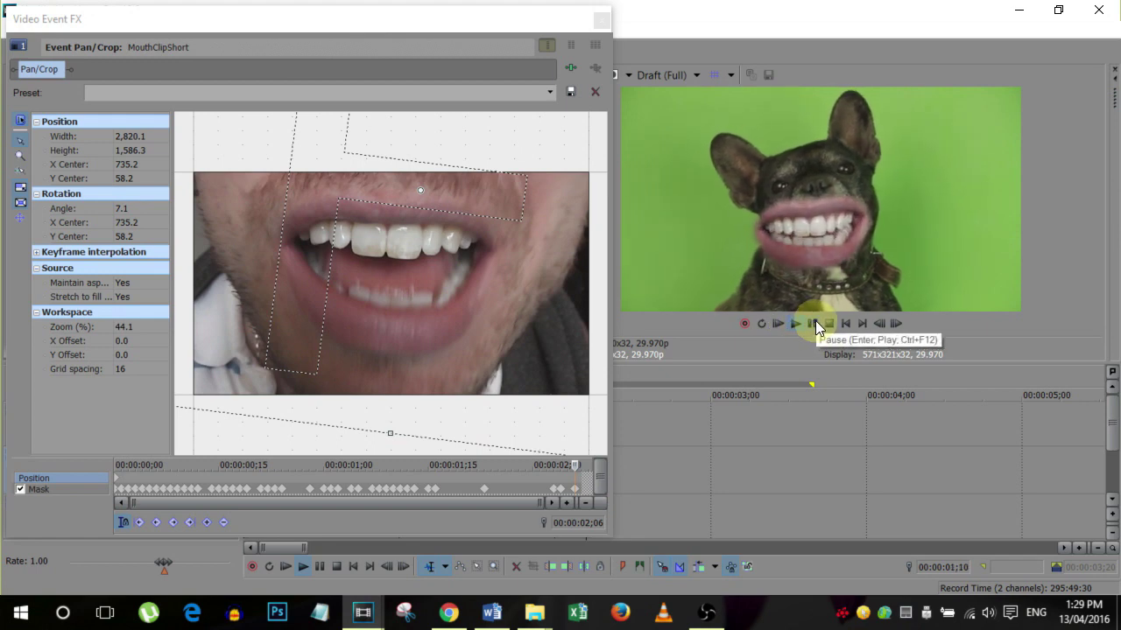
left_click(815, 321)
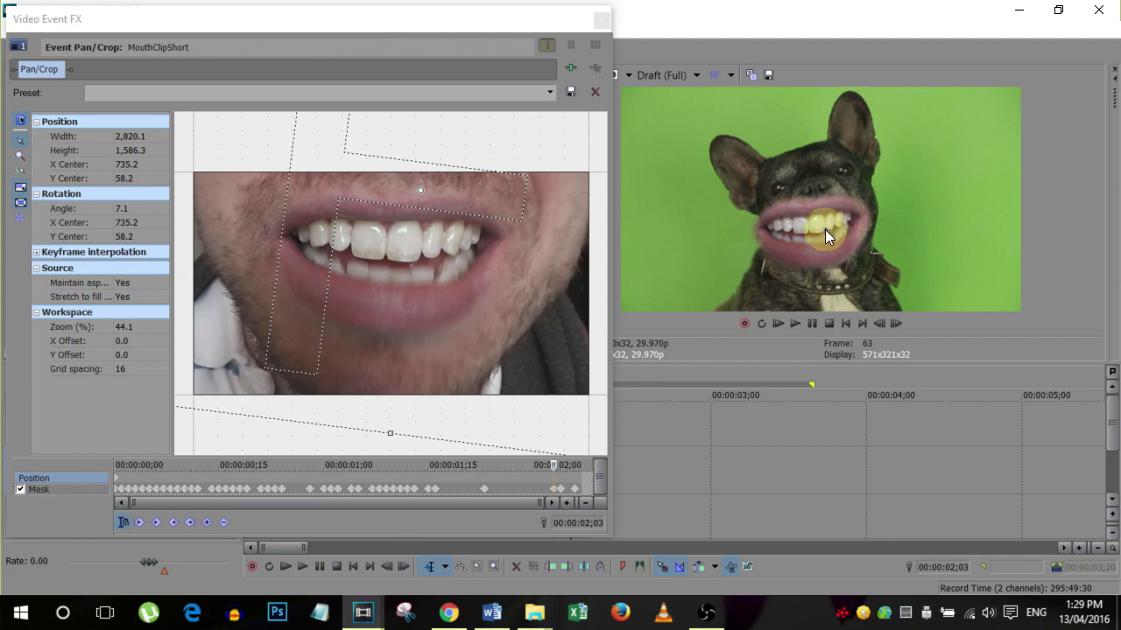
- Add a position keyframe at 00:00:00;03 by moving the crop frame to about X Center 753.3, Y Center 26.5
left_click(117, 485)
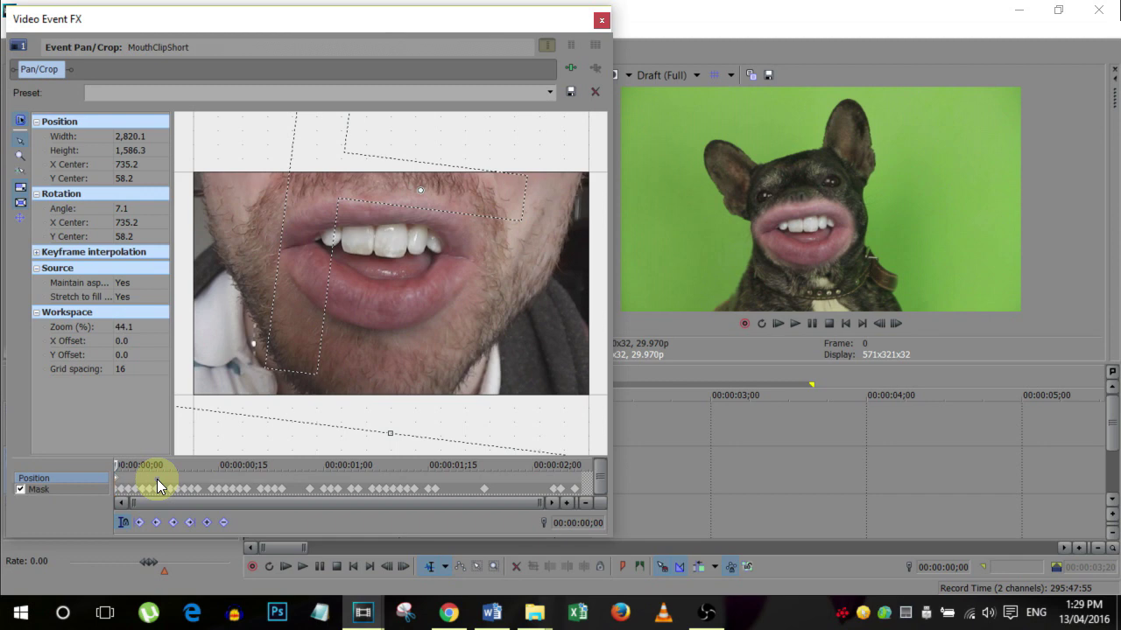
key("Right")
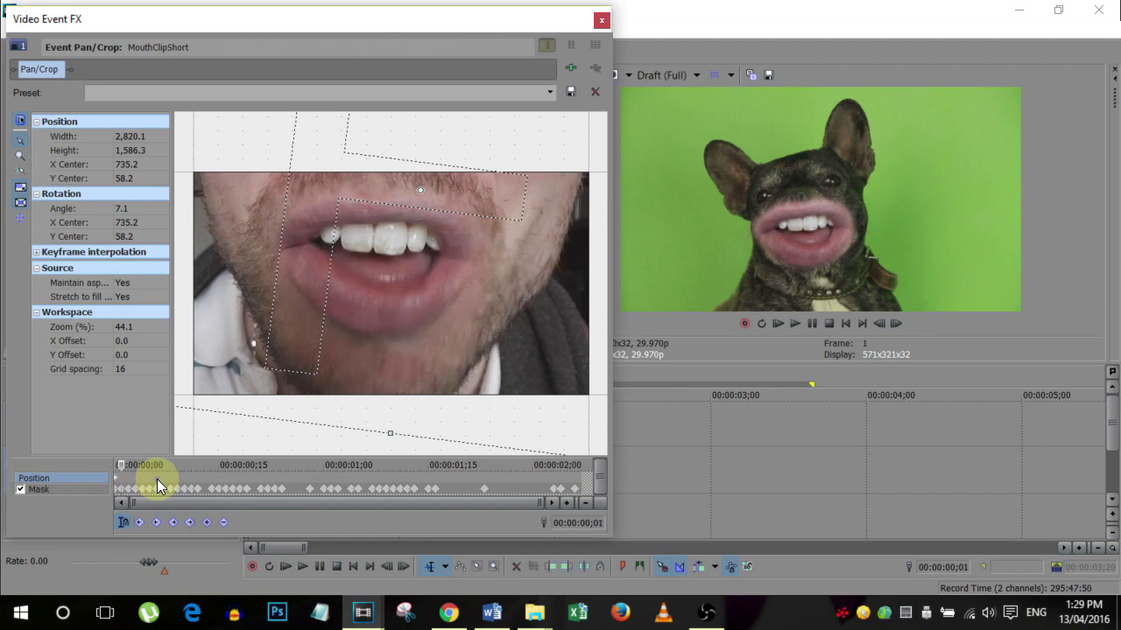
key("Right")
key("Right")
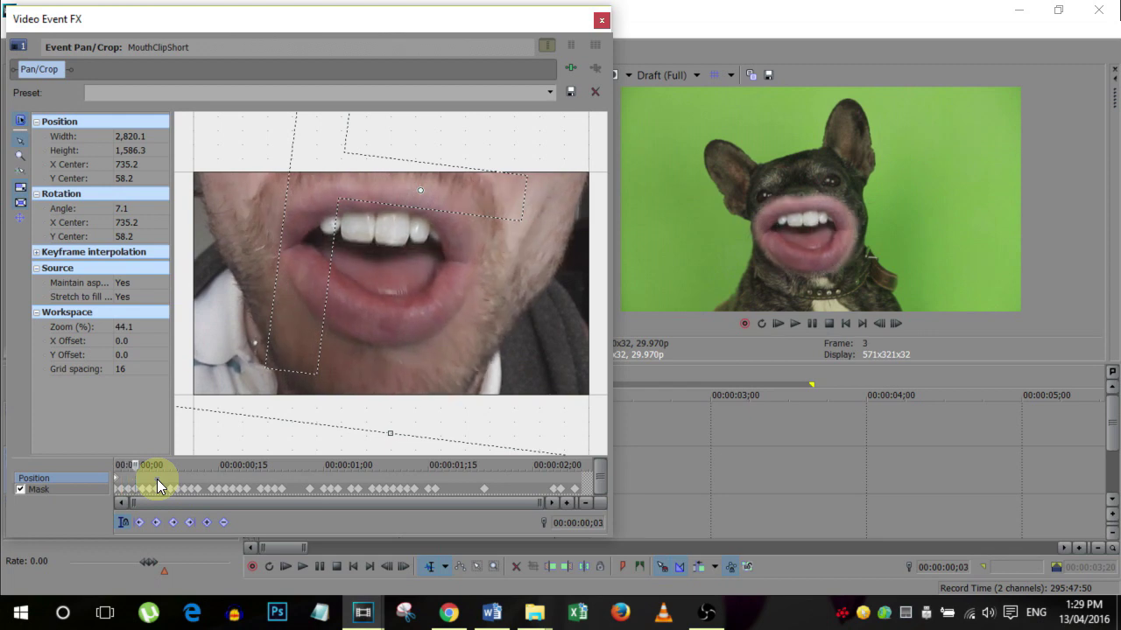
left_click_drag(407, 287, 412, 277)
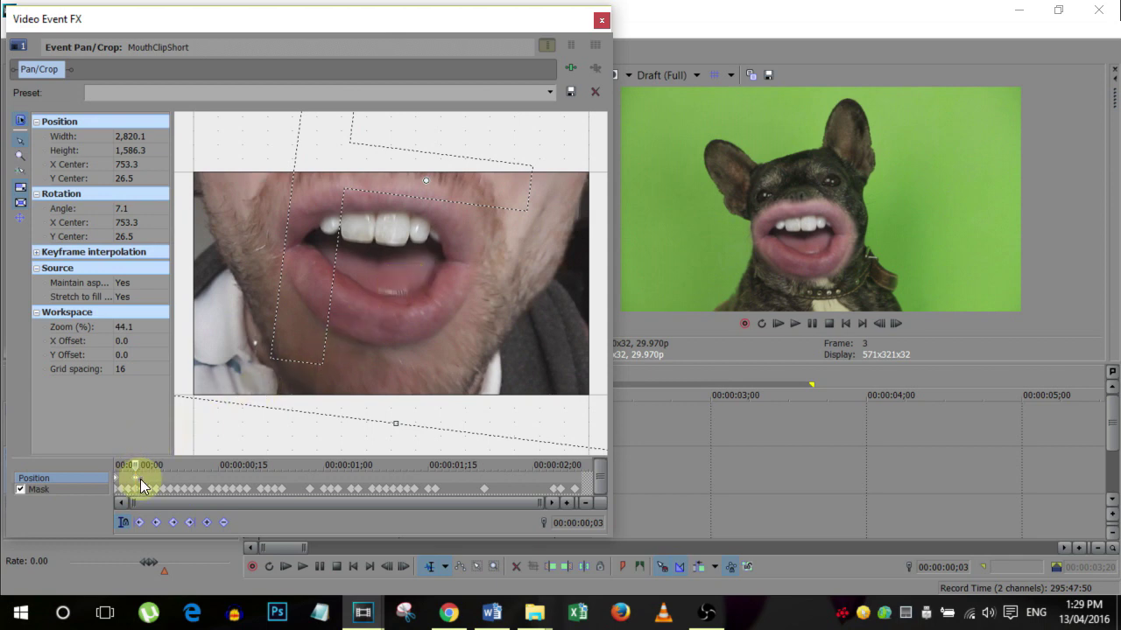
- Add a position keyframe at 00:00:00;08 with the crop frame centred at about X 764.7, Y 51.4 and rotated to about 9.7
left_click(139, 486)
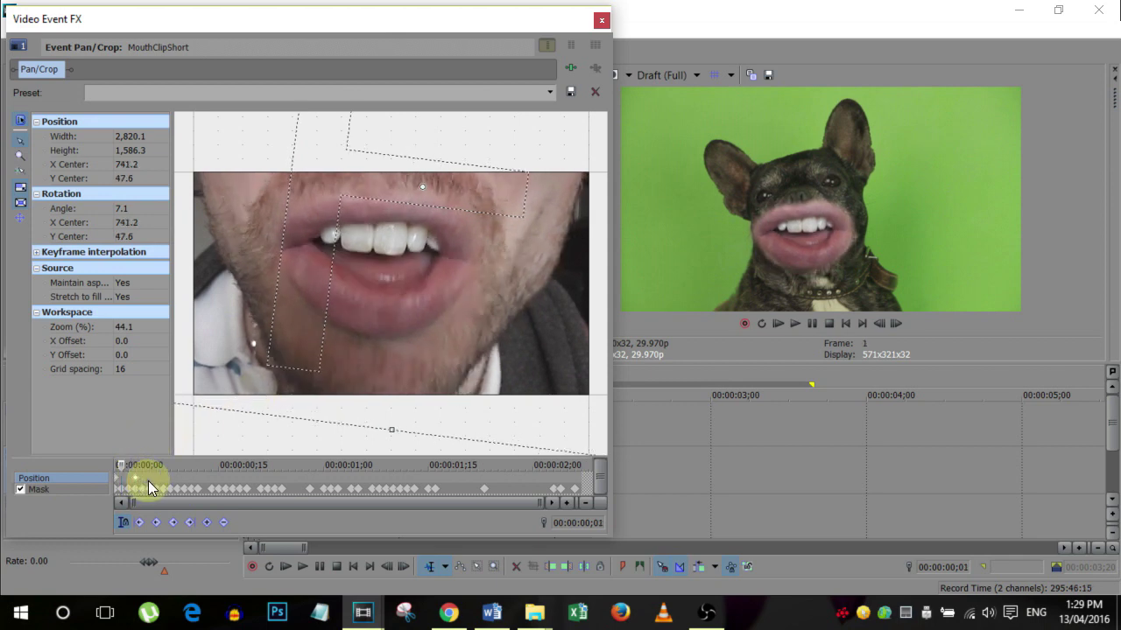
key("Right")
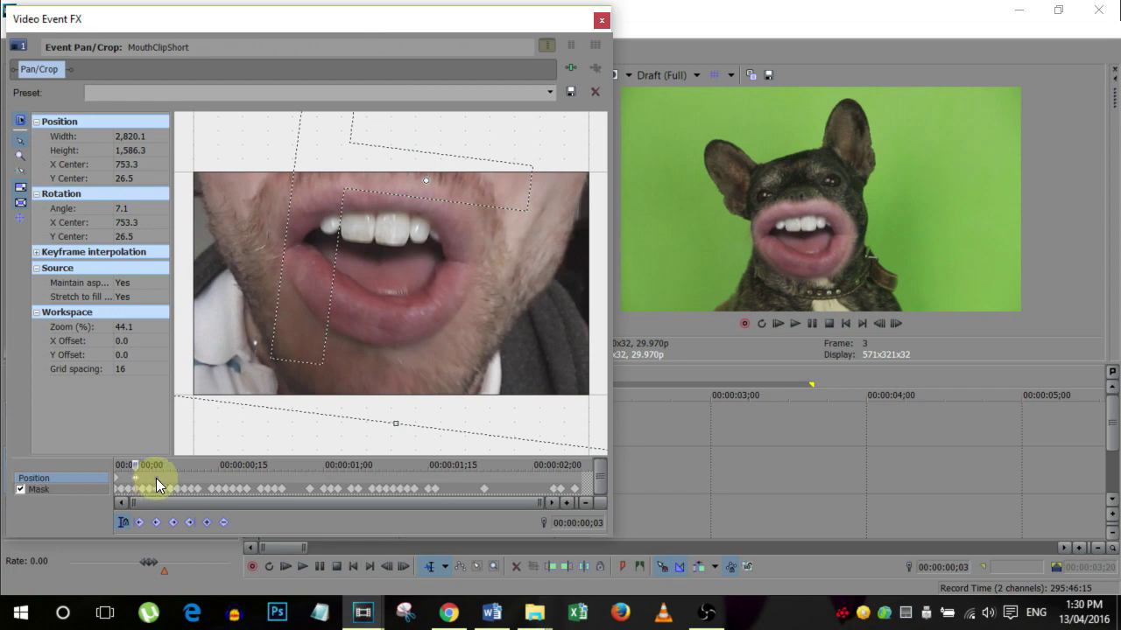
key("Right")
key("Right")
key("Right")
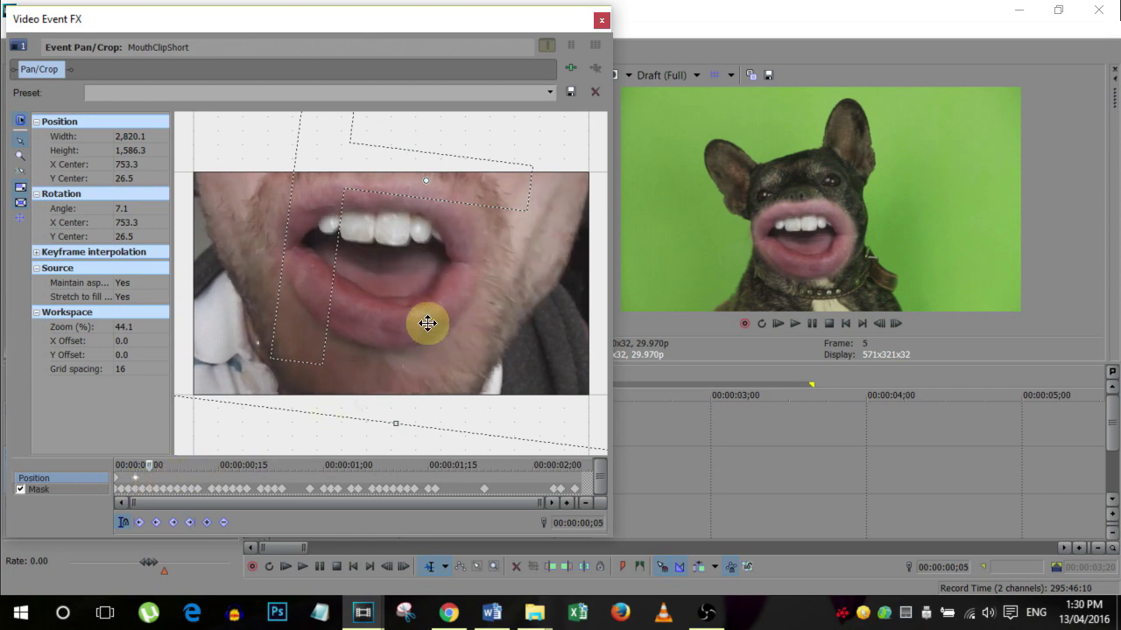
key("Right")
key("Right")
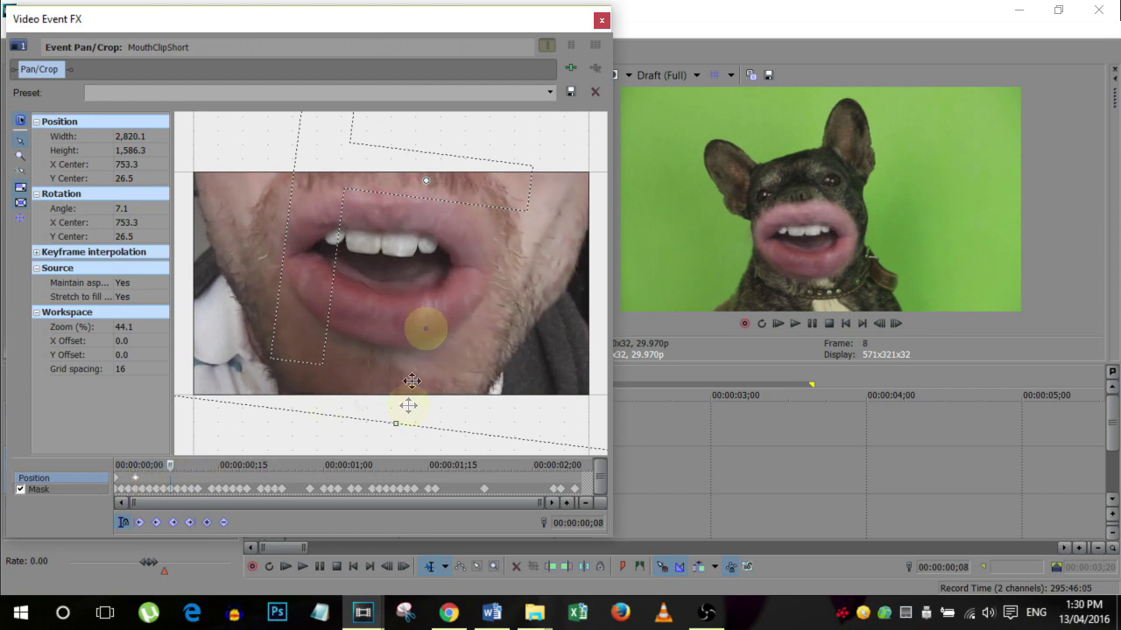
left_click_drag(430, 333, 476, 274)
scroll(476, 273, "down", 5)
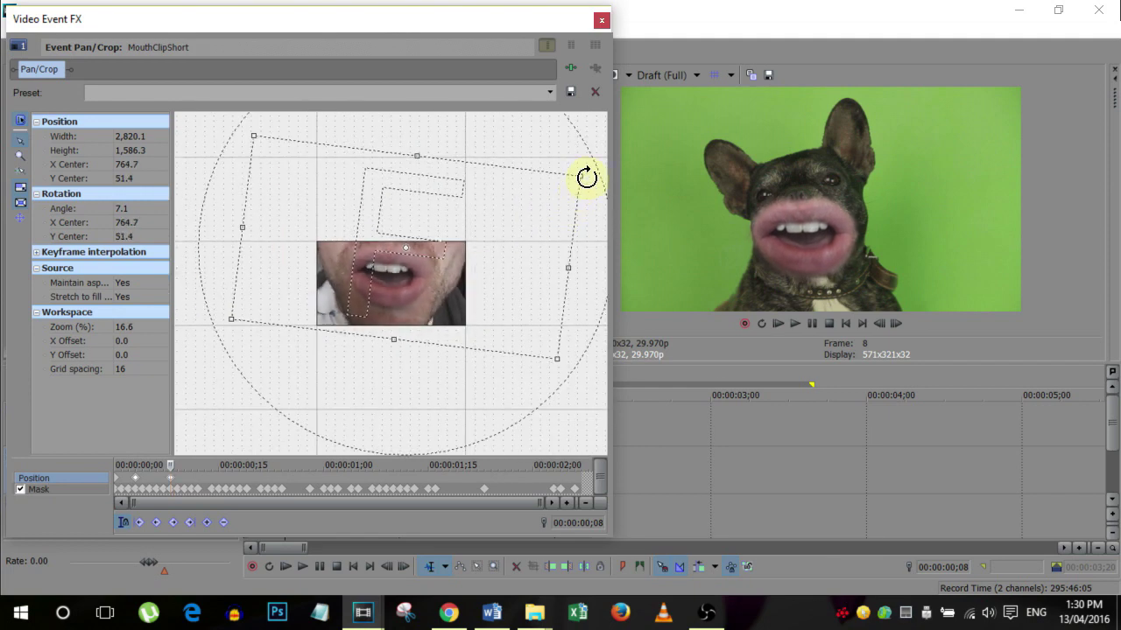
left_click_drag(587, 178, 590, 184)
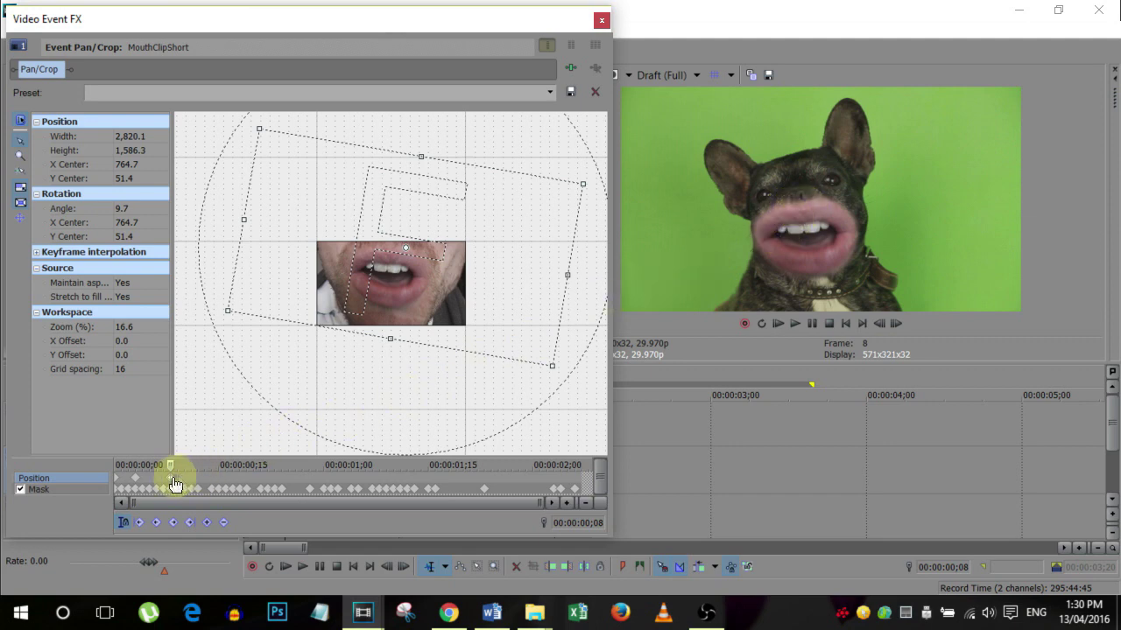
- Add a position keyframe at 00:00:00;17 by nudging the crop frame slightly so the mouth stays on the dog's muzzle
key("Right")
key("Right")
key("Right")
key("Right")
key("Right")
key("Right")
key("Right")
key("Right")
key("Right")
left_click_drag(480, 318, 483, 324)
left_click(234, 478)
- Add a position keyframe at 00:00:00;26 by shifting the crop frame slightly sideways to realign the mouth with the muzzle
key("Right")
key("Right")
key("Right")
key("Right")
key("Right")
key("Right")
key("Right")
key("Right")
key("Right")
left_click_drag(498, 253, 490, 253)
- Add a position keyframe at 00:00:01;04 by moving the crop frame slightly to follow the dog's muzzle
key("Right")
key("Right")
key("Right")
key("Right")
key("Right")
key("Right")
key("Right")
key("Right")
left_click_drag(475, 318, 471, 323)
- Add a position keyframe at 00:00:01;16 with the crop frame centred at about X 668.5, Y 117.6
key("Right")
key("Right")
key("Right")
key("Right")
key("Right")
key("Right")
key("Right")
key("Right")
key("Right")
key("Right")
key("Right")
key("Right")
left_click_drag(505, 259, 503, 255)
- Check the mouth's alignment frame by frame up to 00:00:02;06, and play the project from the start, pausing near the end
key("Right")
key("Right")
key("Right")
key("Right")
key("Right")
key("Right")
key("Right")
key("Right")
key("Right")
key("Right")
key("Right")
key("Right")
key("Right")
key("Right")
key("Right")
key("Right")
key("Right")
key("Right")
key("Right")
key("Right")
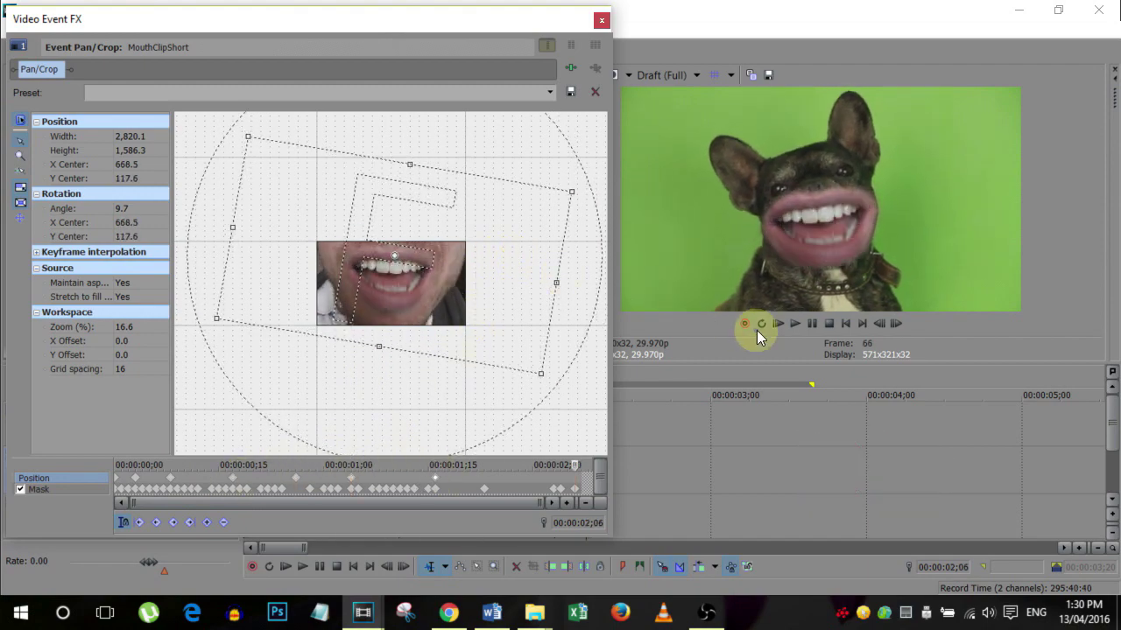
left_click(777, 324)
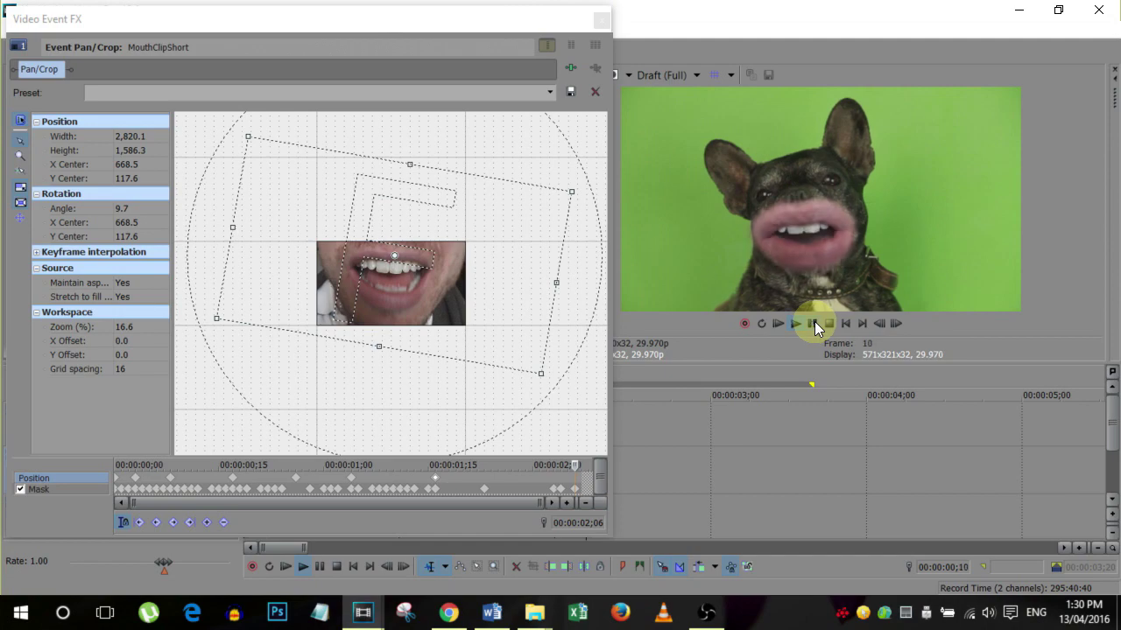
left_click(812, 323)
- Move the Video Event FX window clear of the main menu bar and open the project's file commands
left_click_drag(465, 24, 484, 86)
left_click(12, 29)
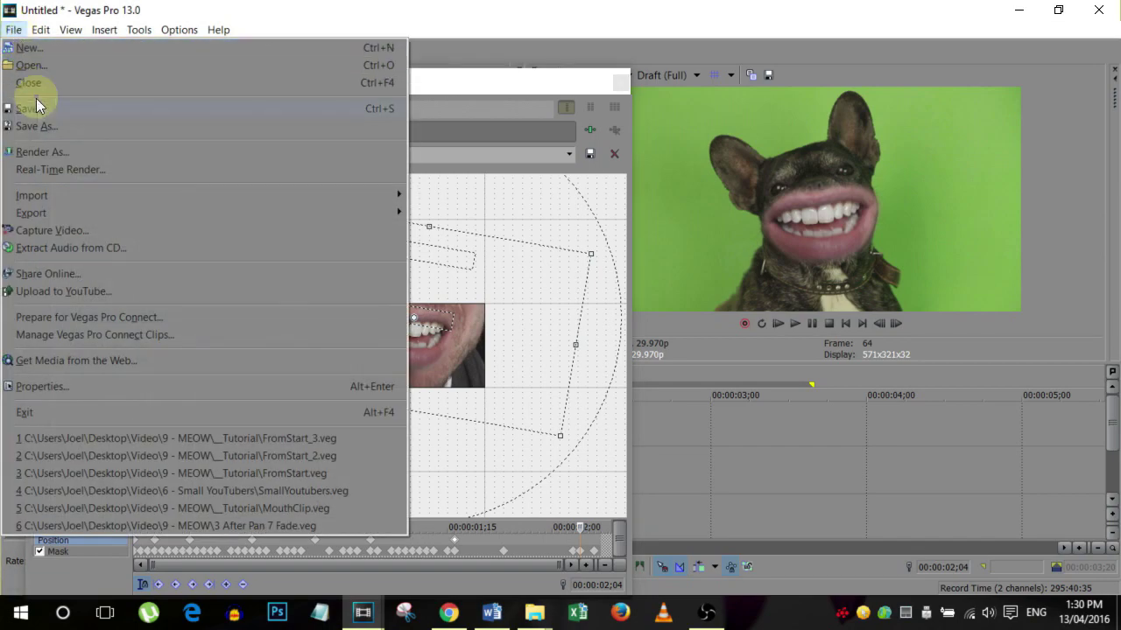